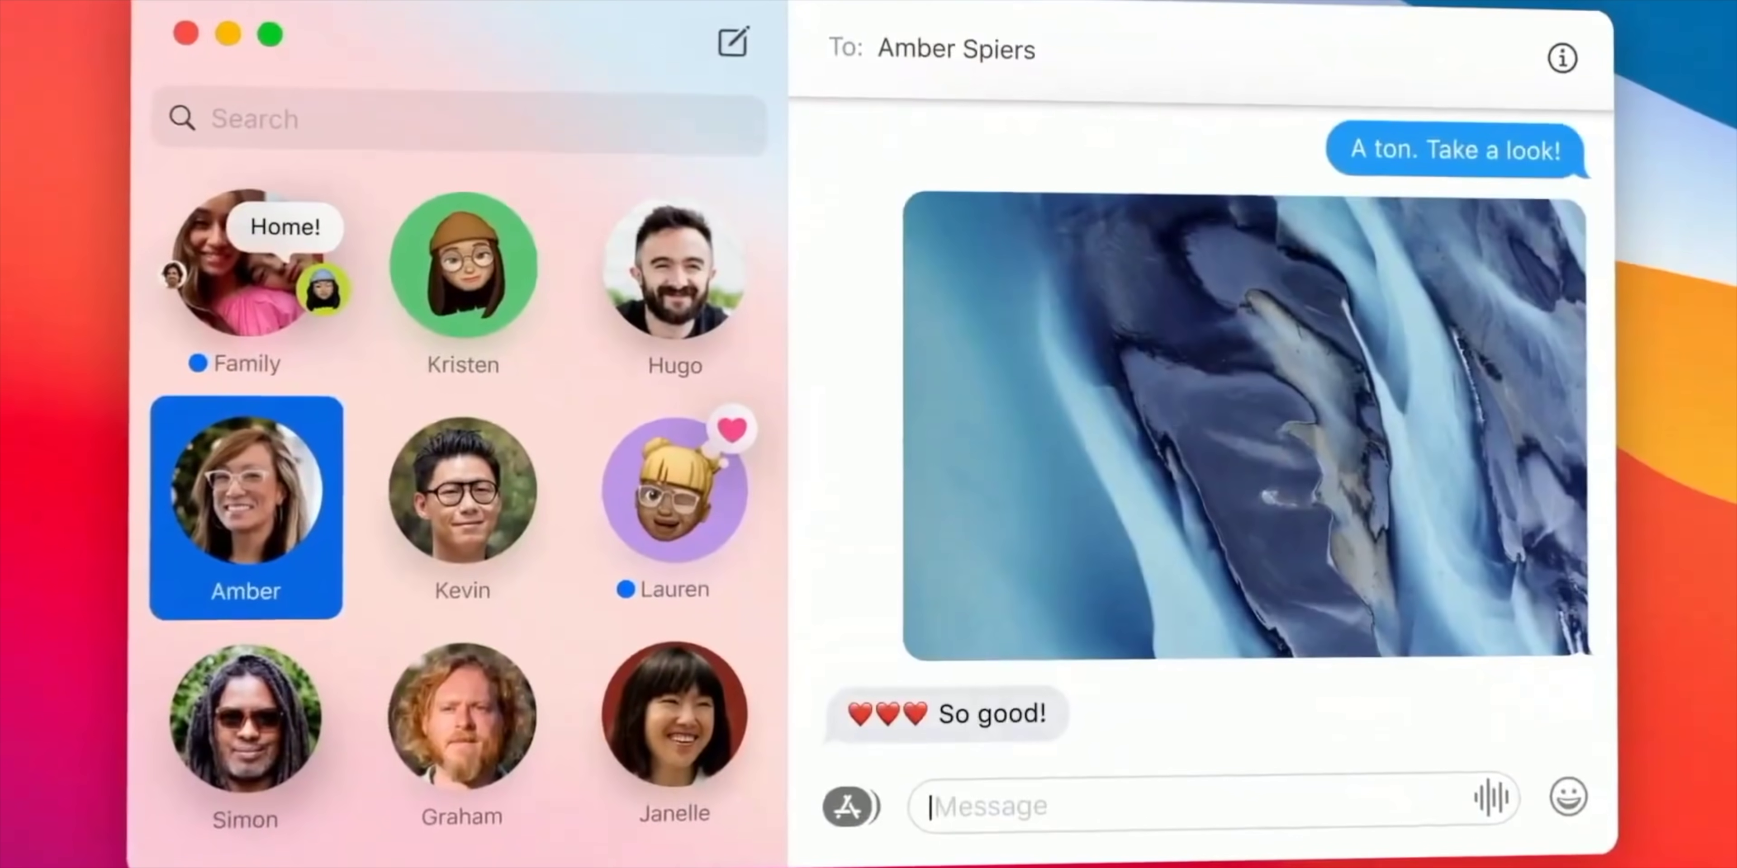
# Send the message "Thanks😊" in the open Messages conversation.
pyautogui.write('Thanks😊')
pyautogui.press('Return')
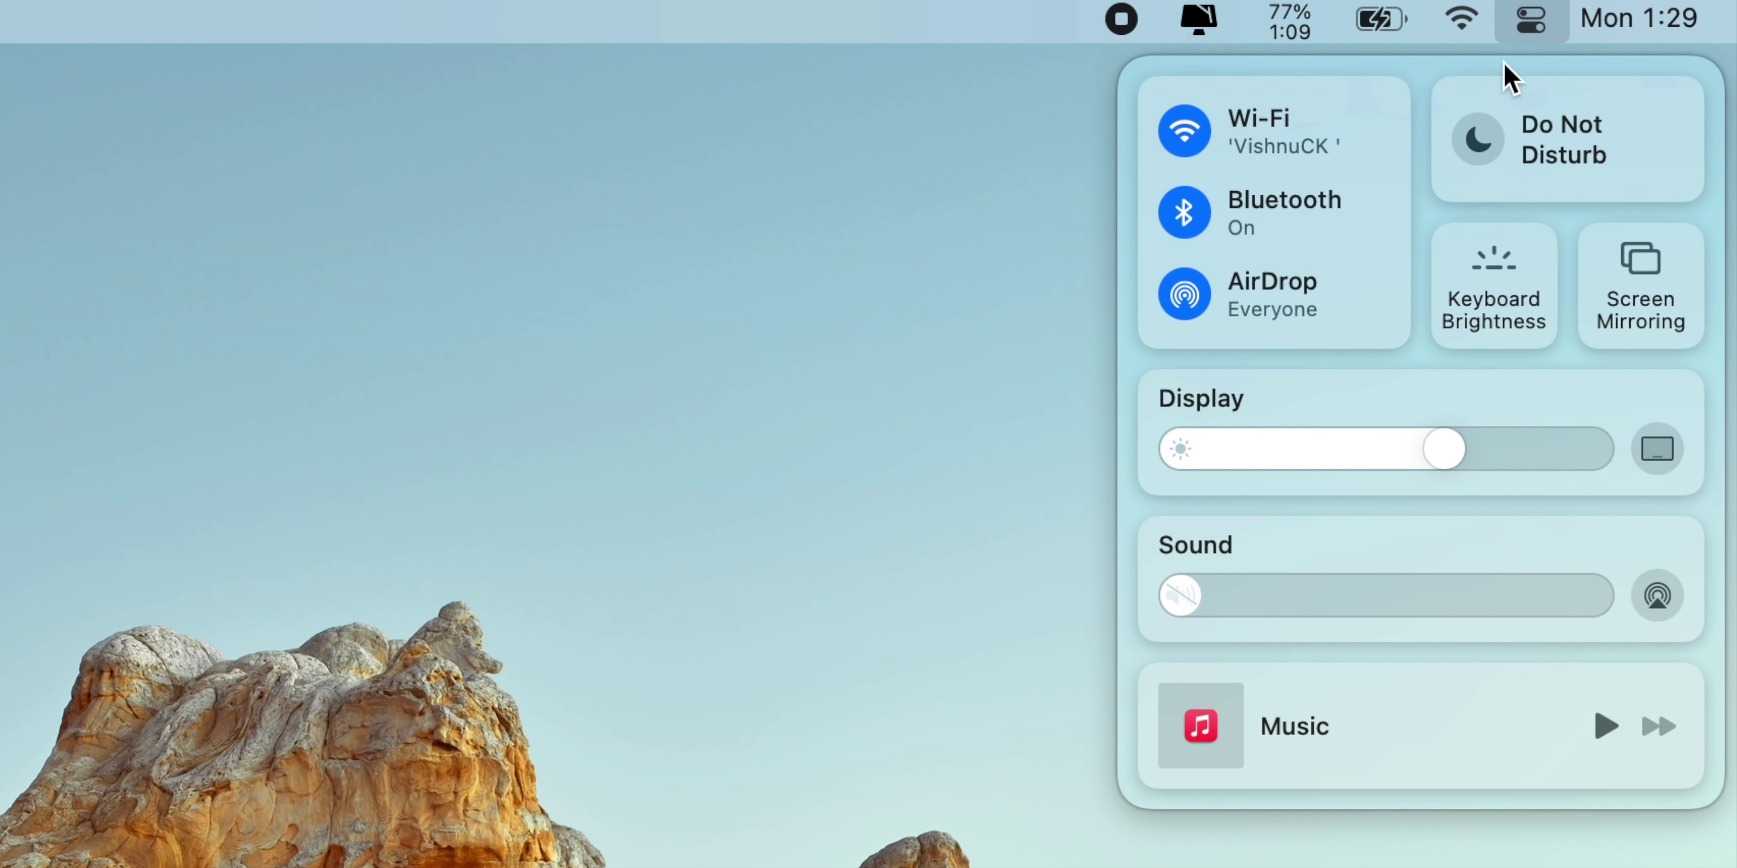
# View the expanded Wi-Fi and Bluetooth controls in Control Center.
pyautogui.click(1379, 133)
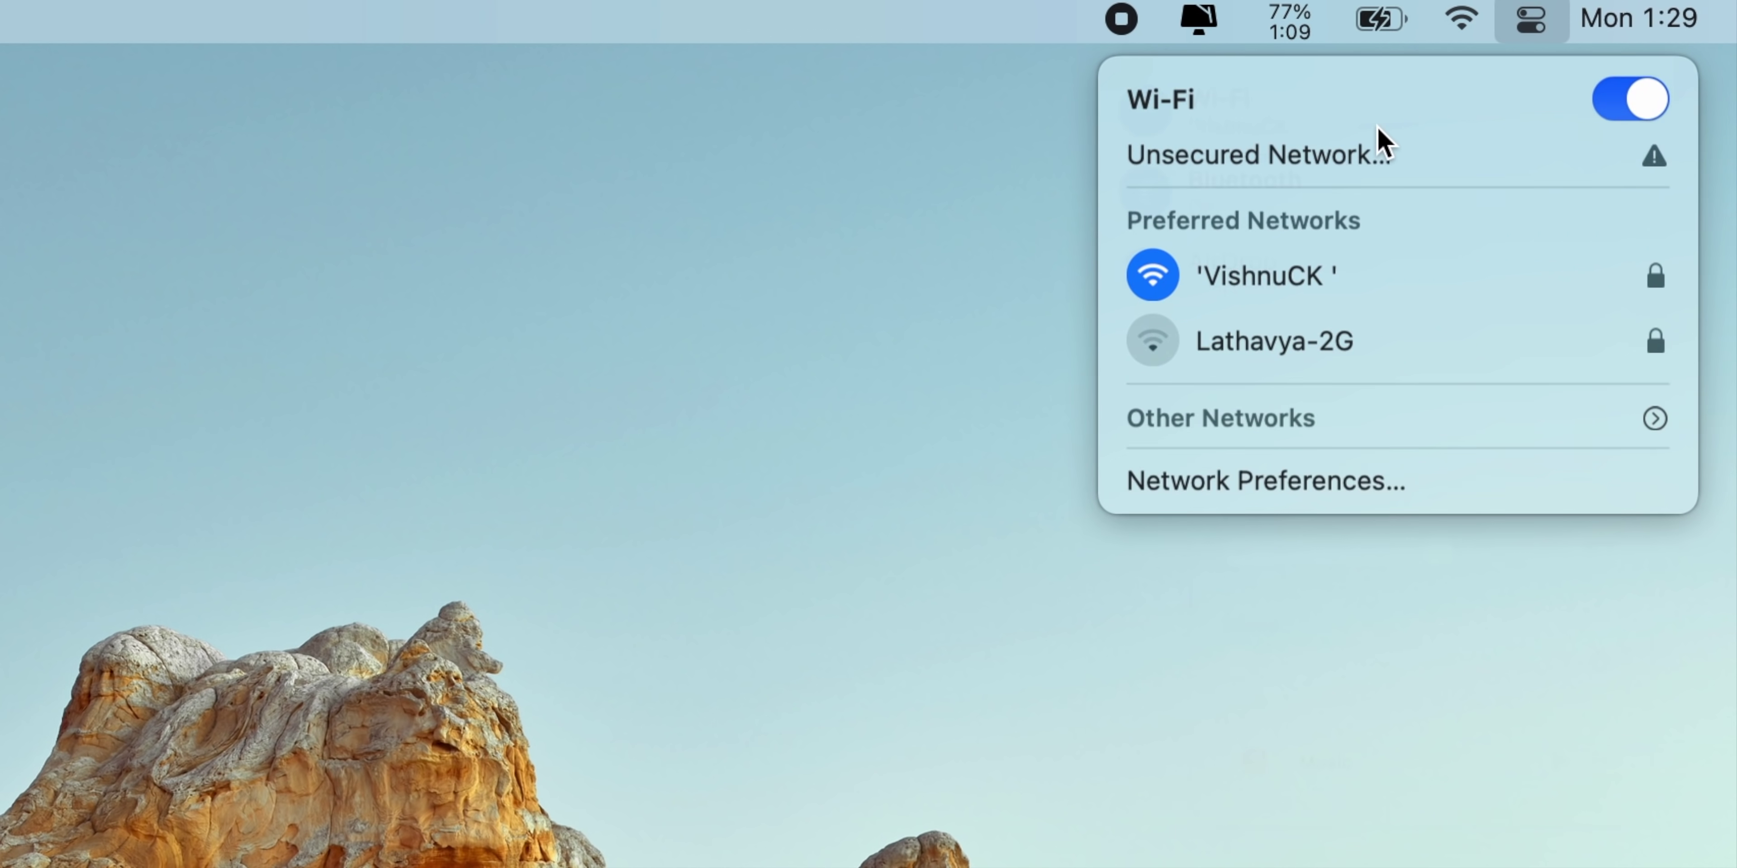
pyautogui.click(1548, 12)
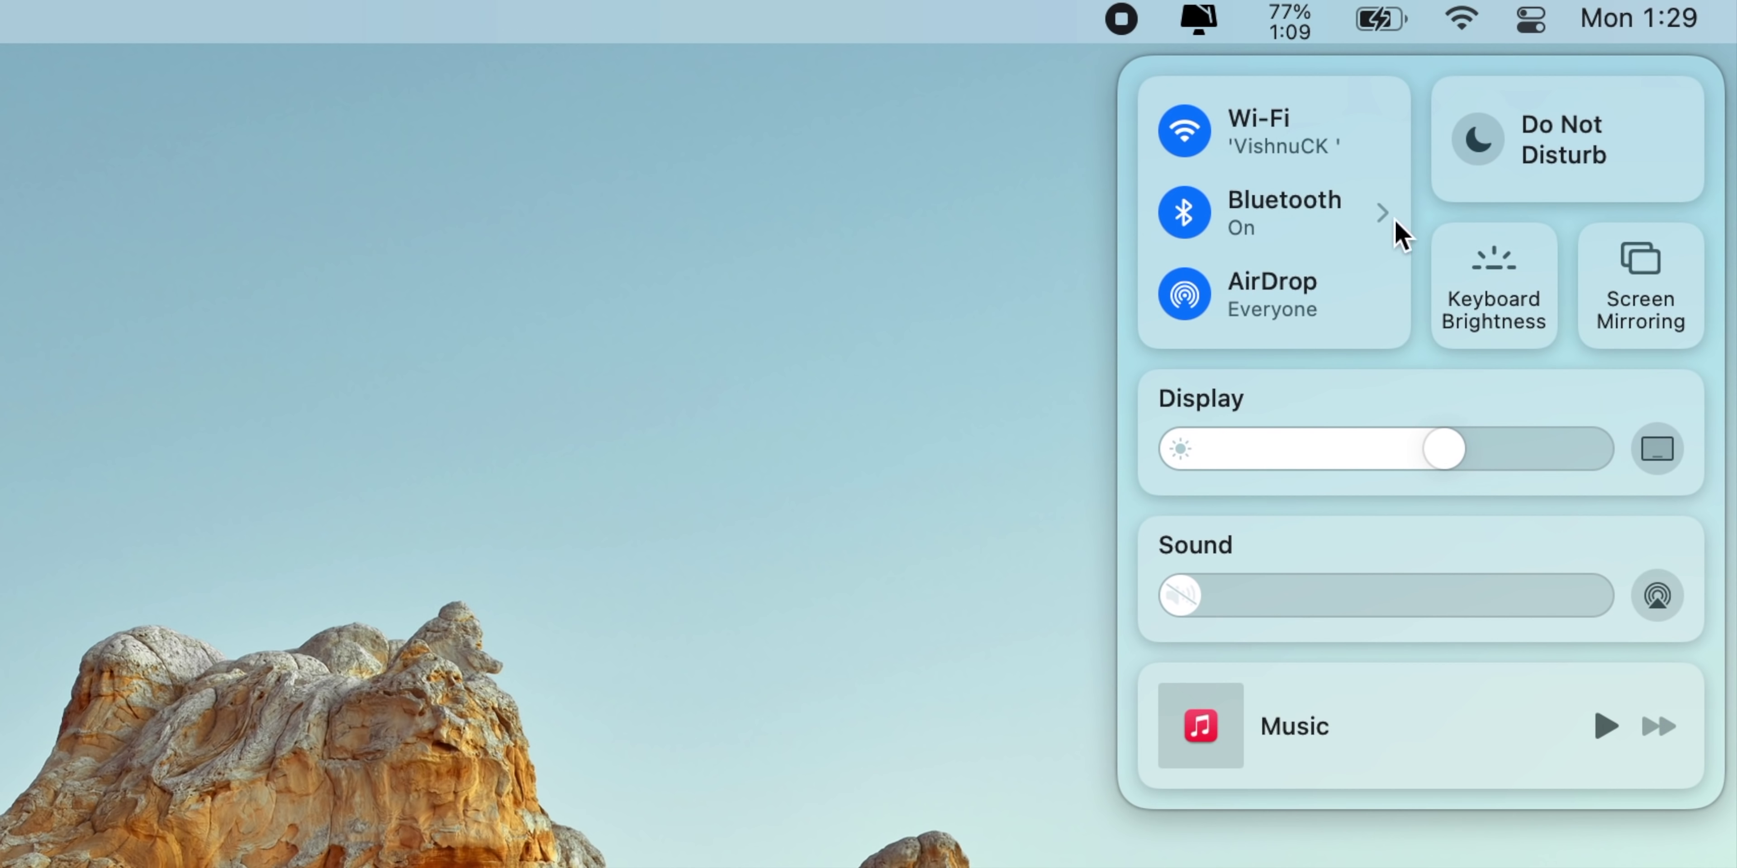
pyautogui.click(1384, 222)
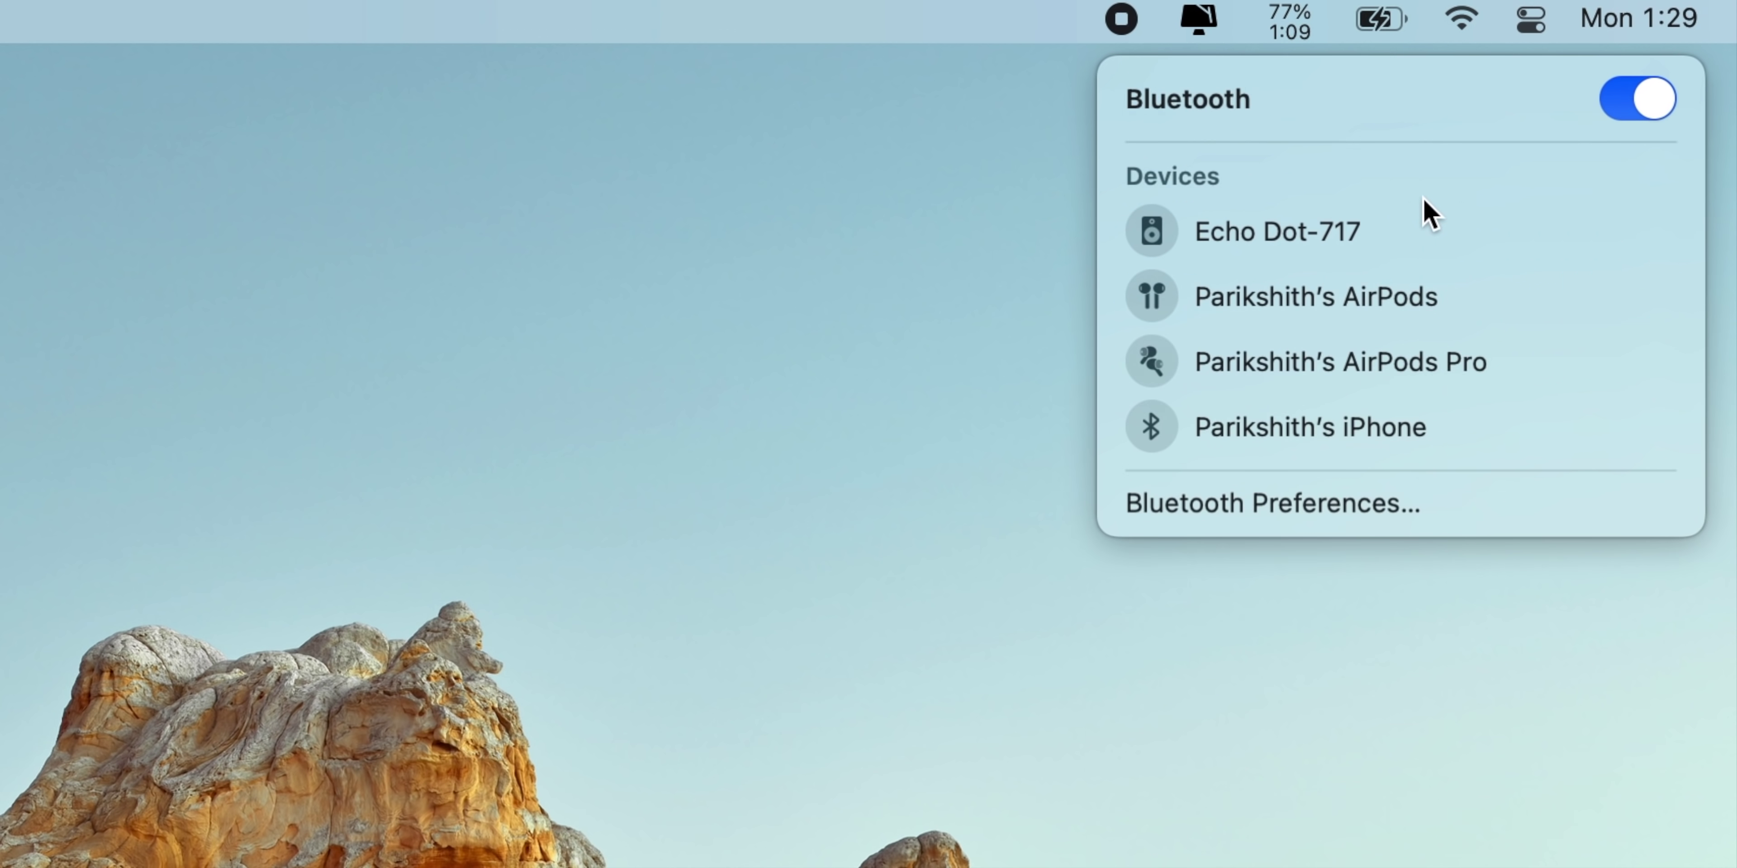
pyautogui.click(1525, 20)
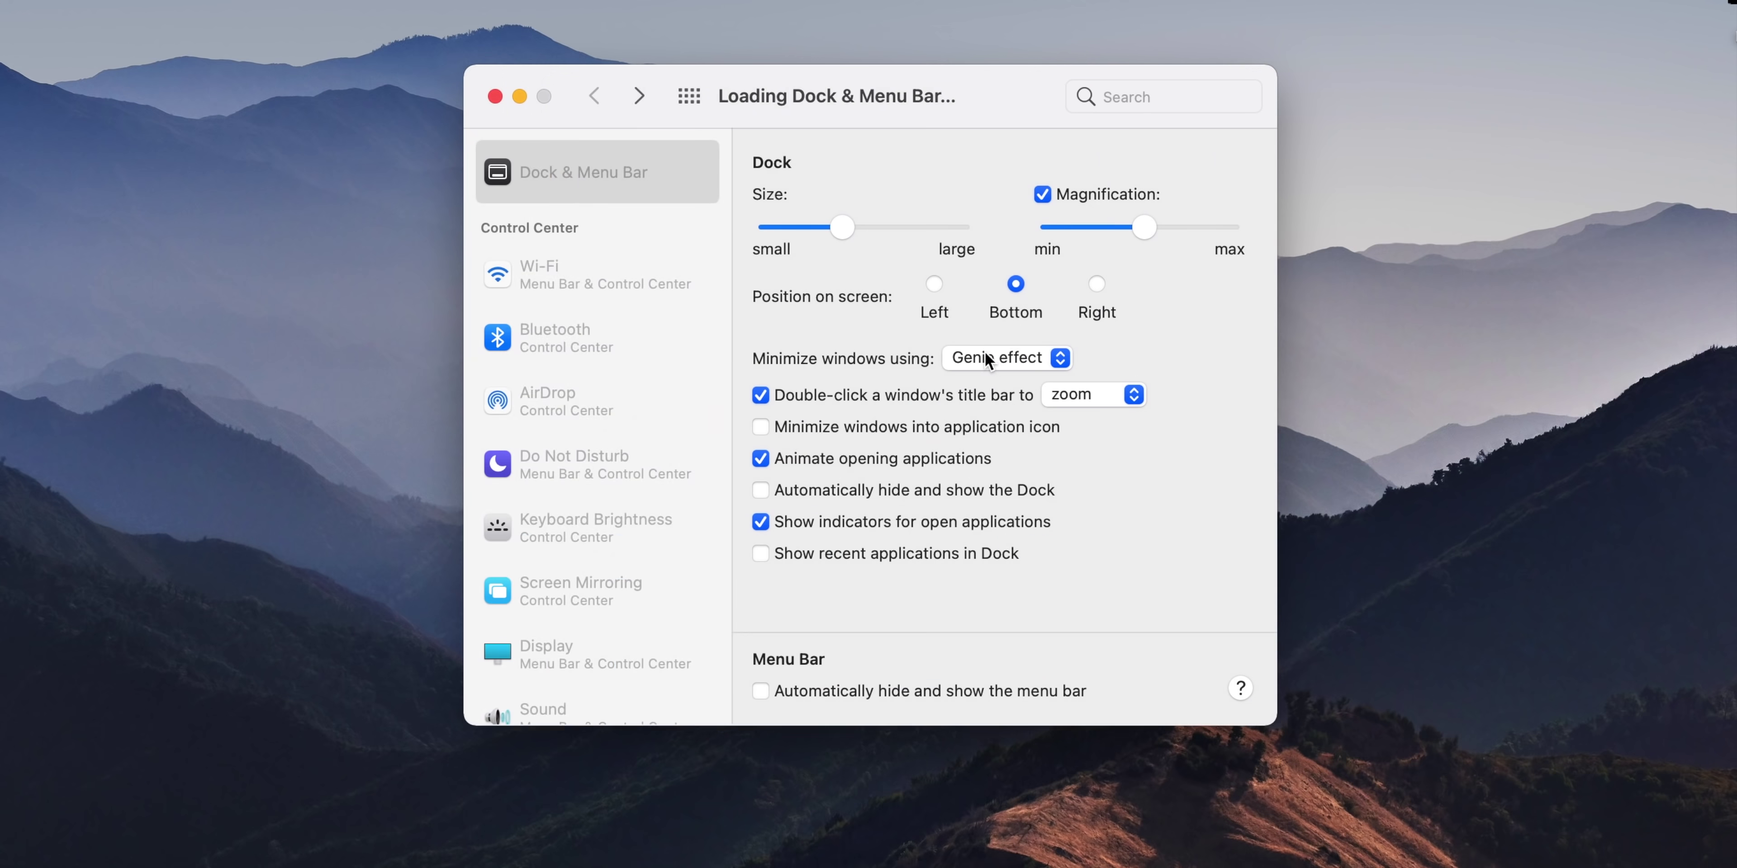
# Look through the Dock & Menu Bar preferences, examining the options of Bluetooth, Keyboard Brightness, Display and the other Control Center modules.
pyautogui.scroll(-8, 650, 549)
pyautogui.scroll(8, 650, 548)
pyautogui.click(574, 333)
pyautogui.click(650, 526)
pyautogui.click(637, 655)
pyautogui.scroll(-3, 635, 663)
pyautogui.scroll(-3, 641, 607)
pyautogui.click(640, 559)
pyautogui.click(615, 438)
pyautogui.click(634, 569)
pyautogui.scroll(-3, 634, 573)
pyautogui.click(623, 583)
pyautogui.scroll(10, 616, 472)
pyautogui.click(609, 168)
pyautogui.click(594, 98)
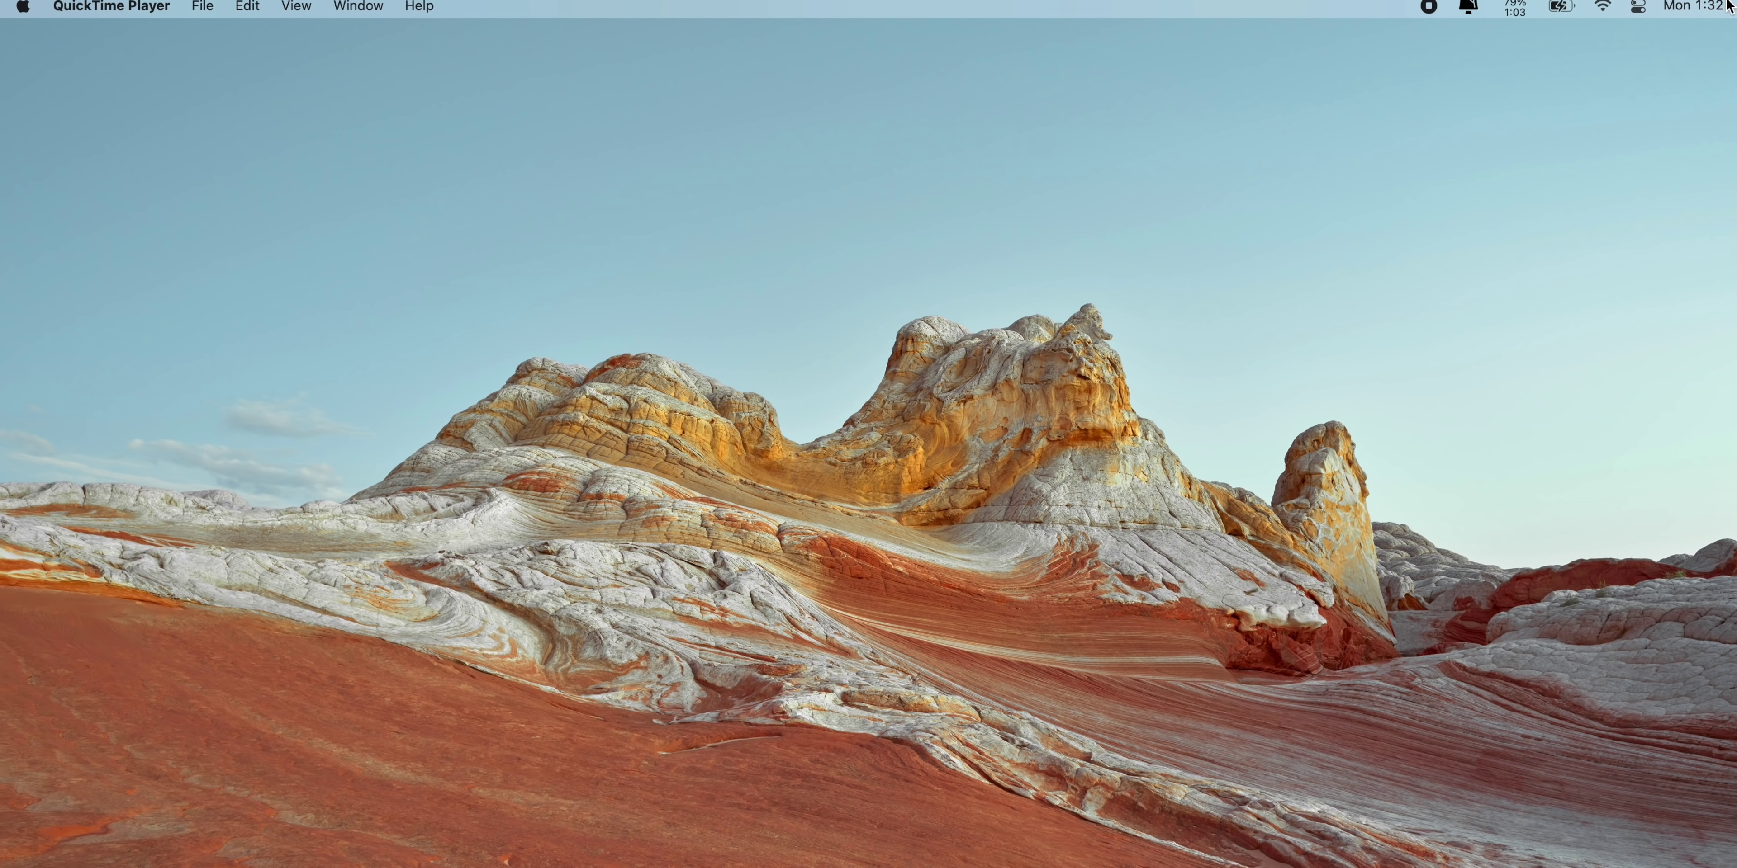
# Open the widget gallery in Notification Center and look through the available widgets, including World Clock, Notes and Photos.
pyautogui.click(1705, 6)
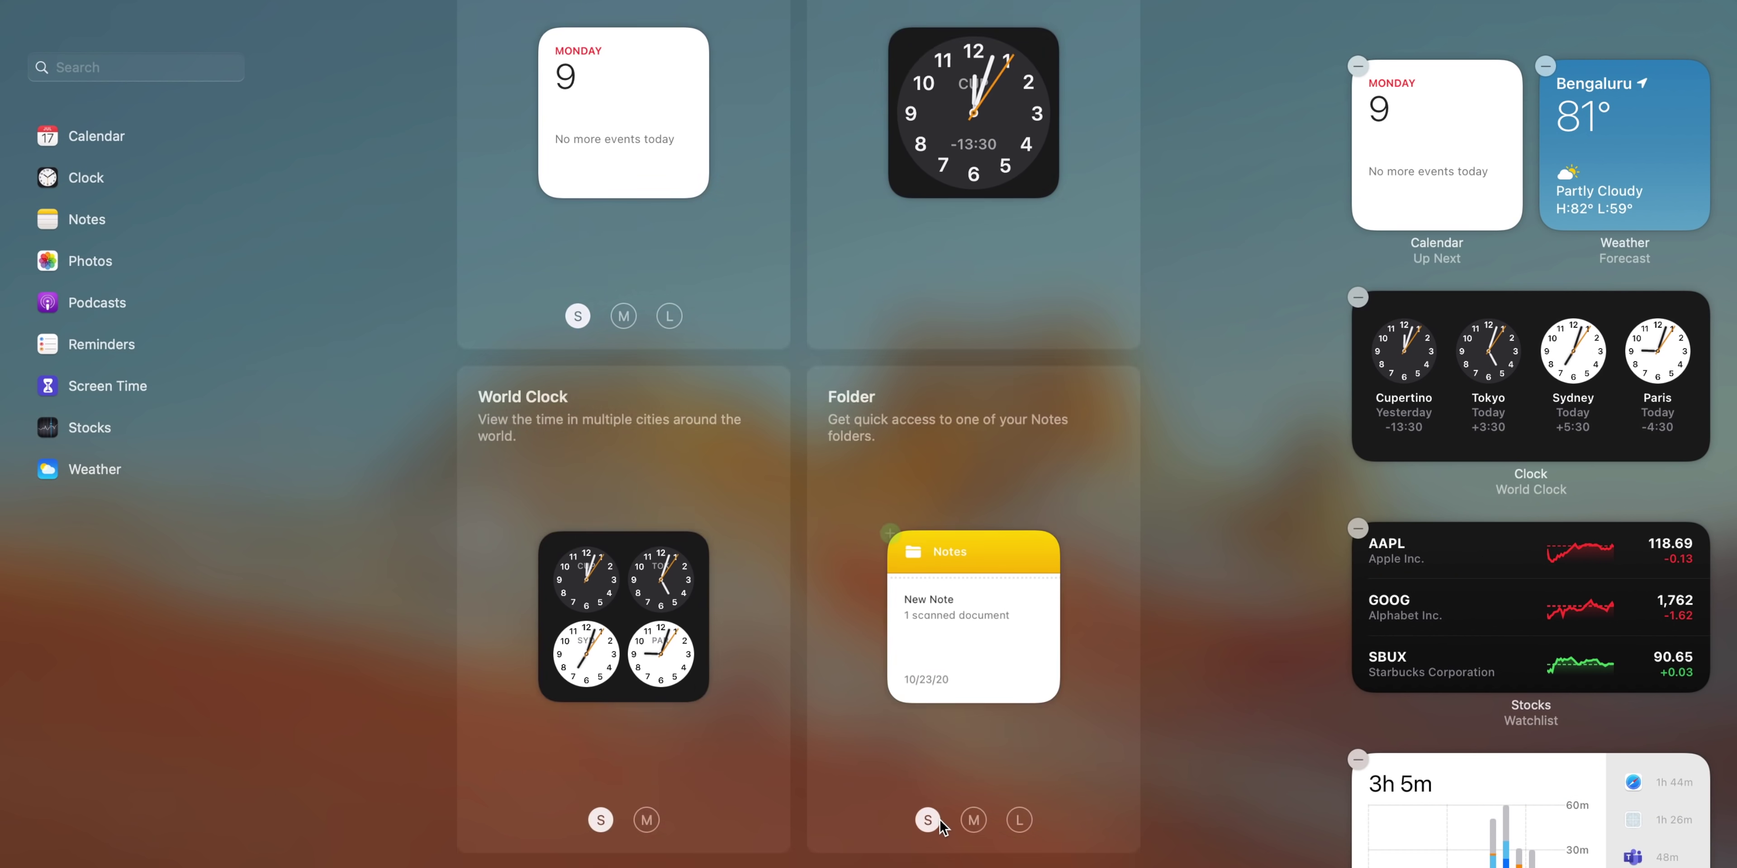
pyautogui.scroll(-5, 938, 826)
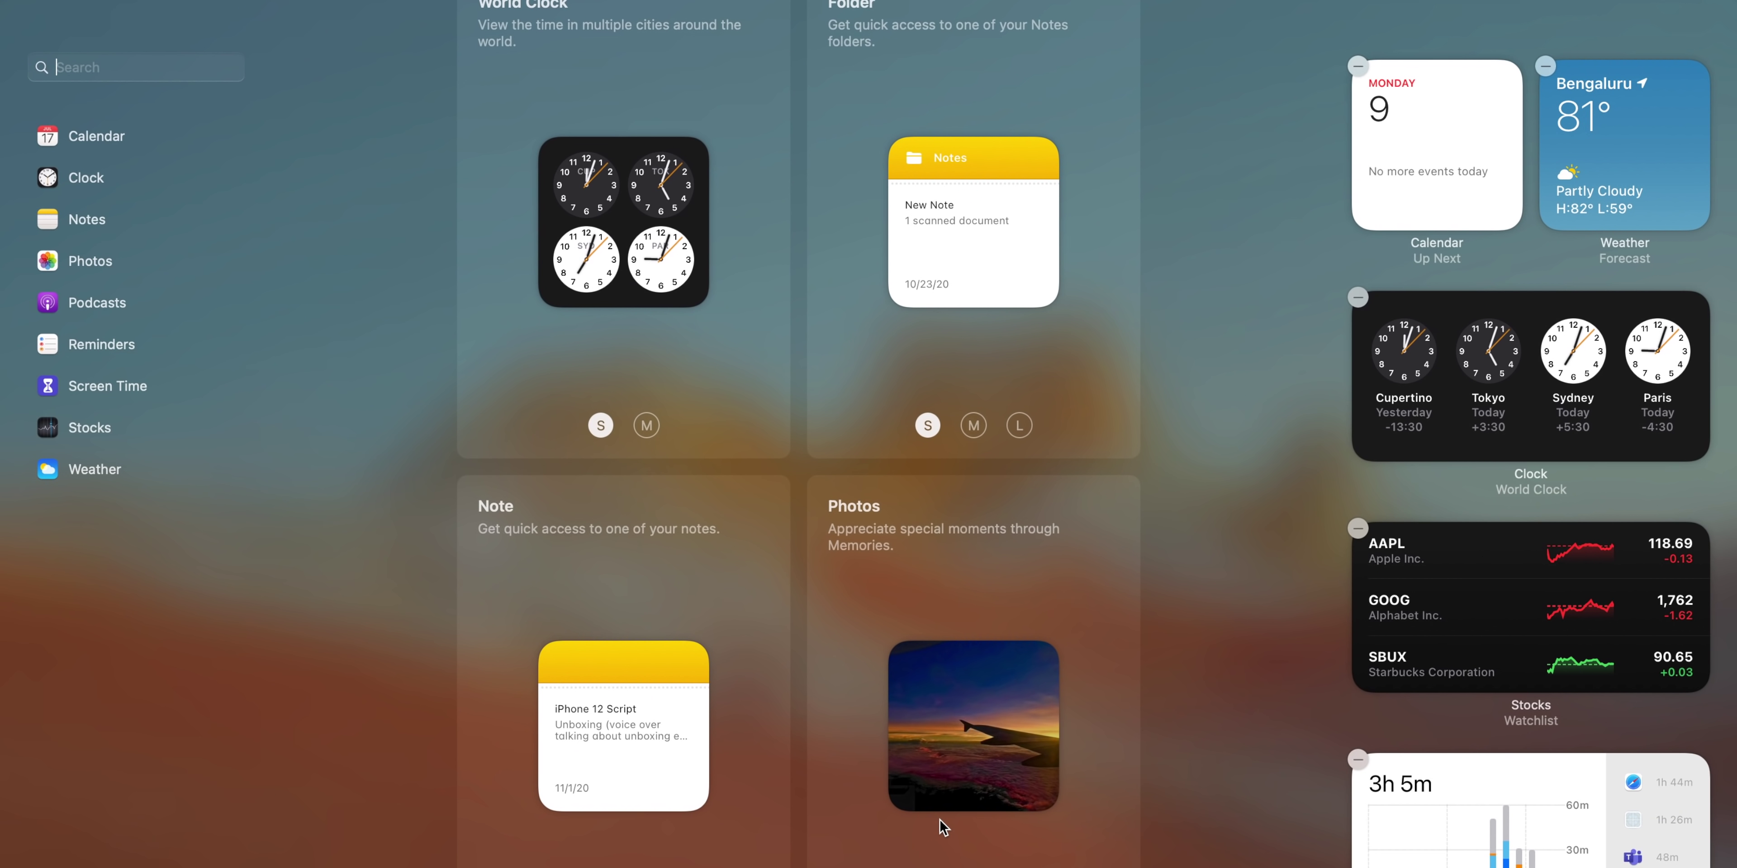
pyautogui.scroll(-5, 942, 827)
pyautogui.scroll(-6, 942, 827)
pyautogui.scroll(-6, 942, 827)
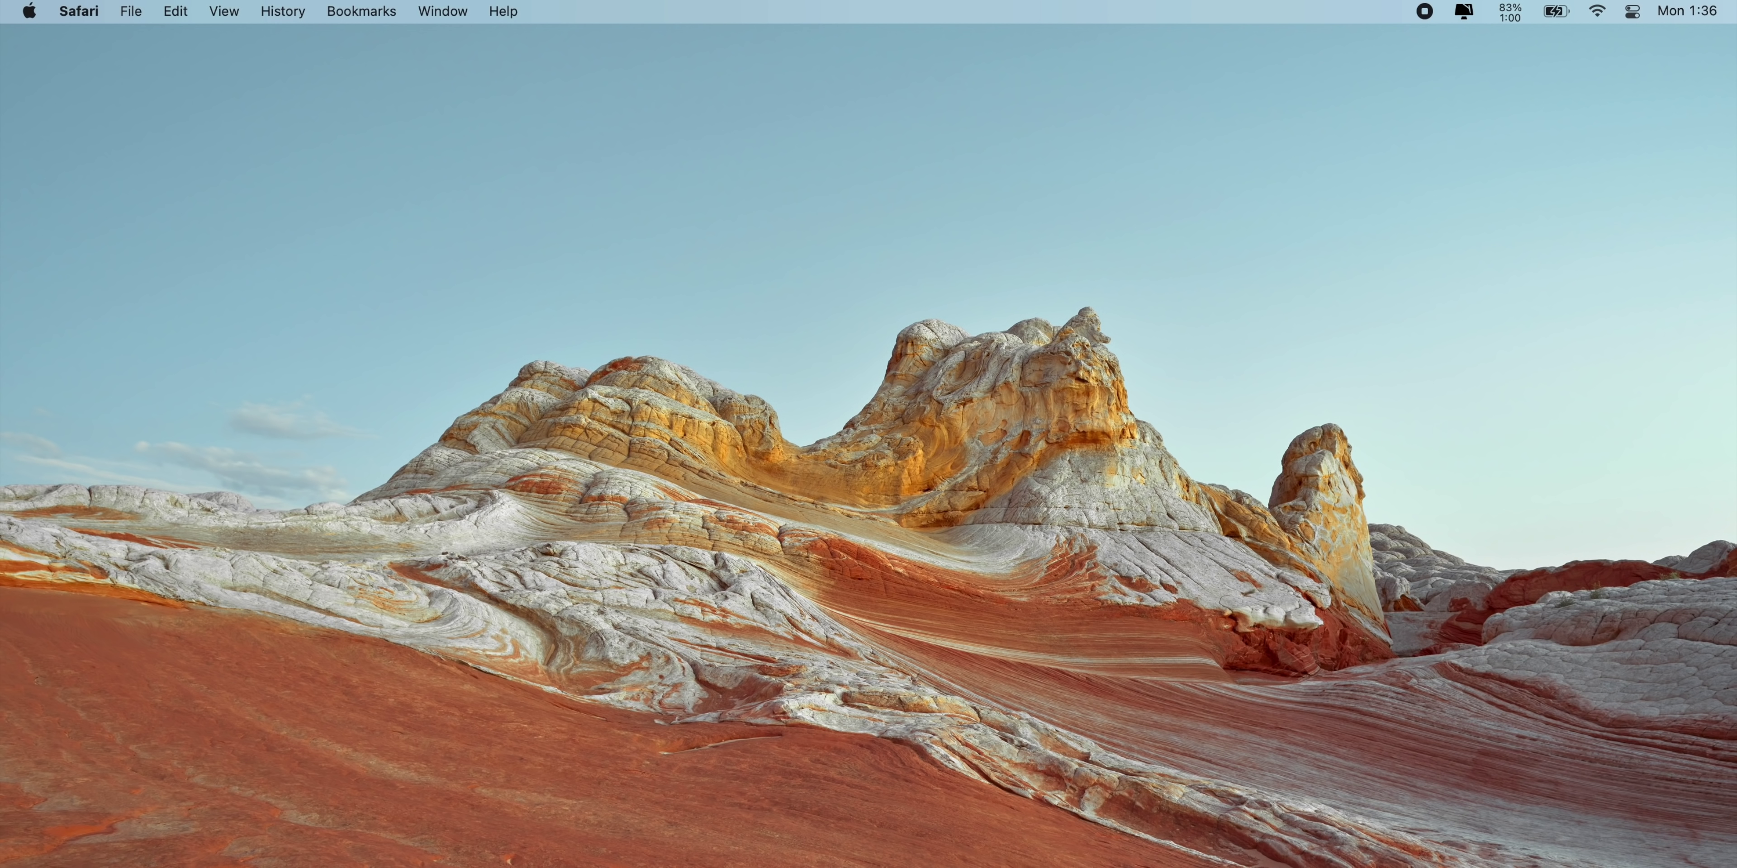
# Open a new Safari window and change the start page background to the orange and light-blue picture.
pyautogui.press('super+n')
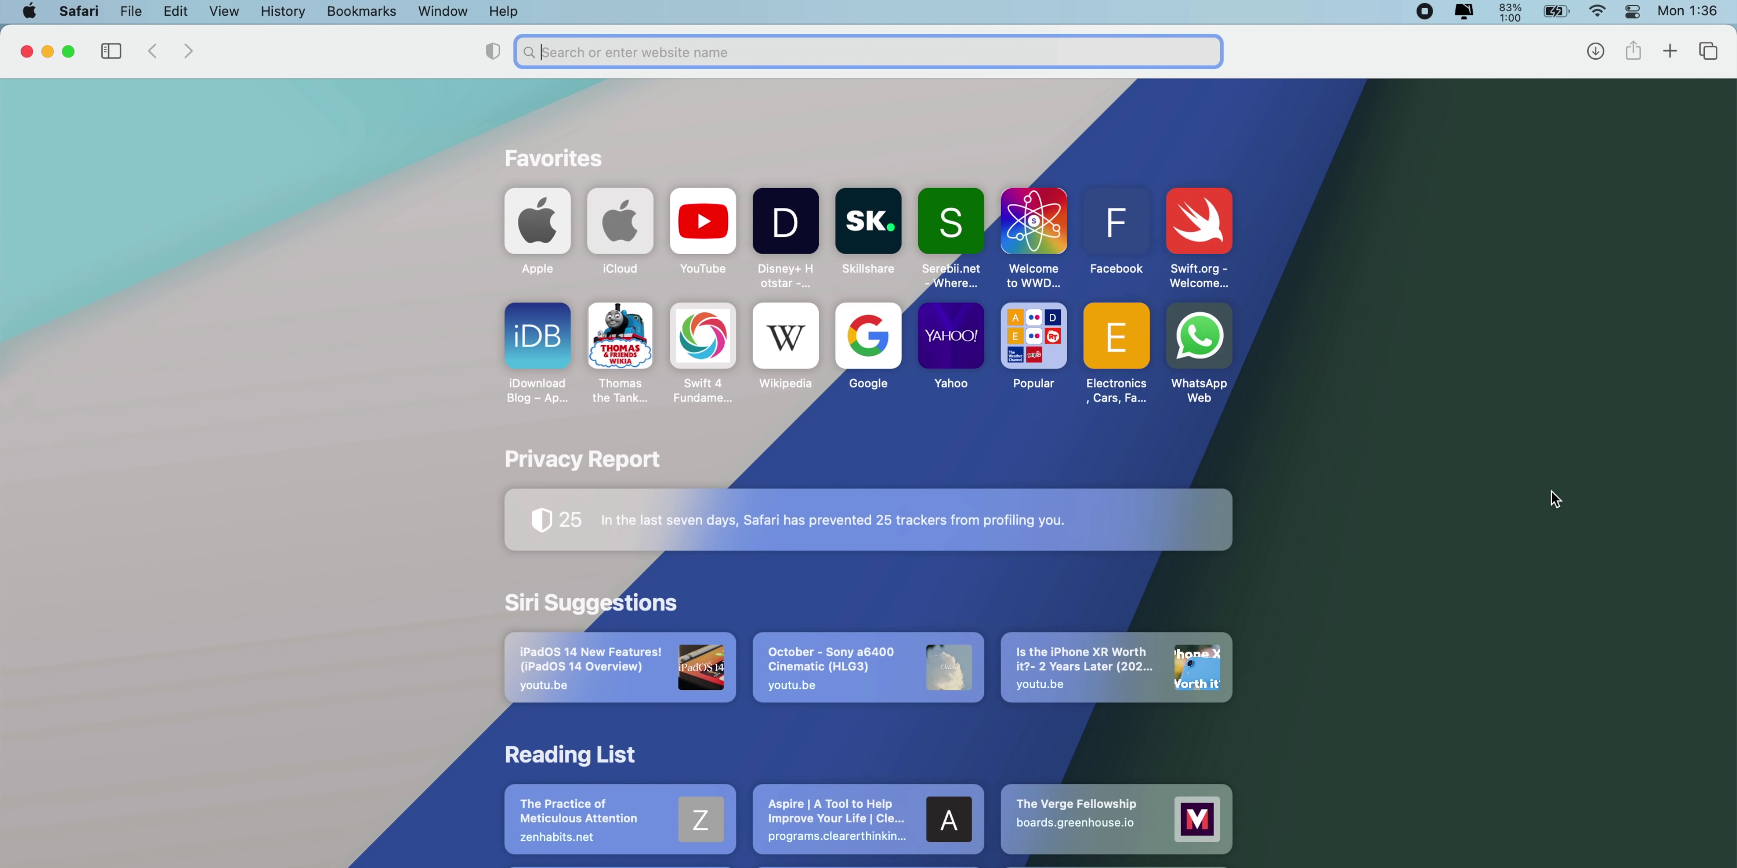
pyautogui.press('Escape')
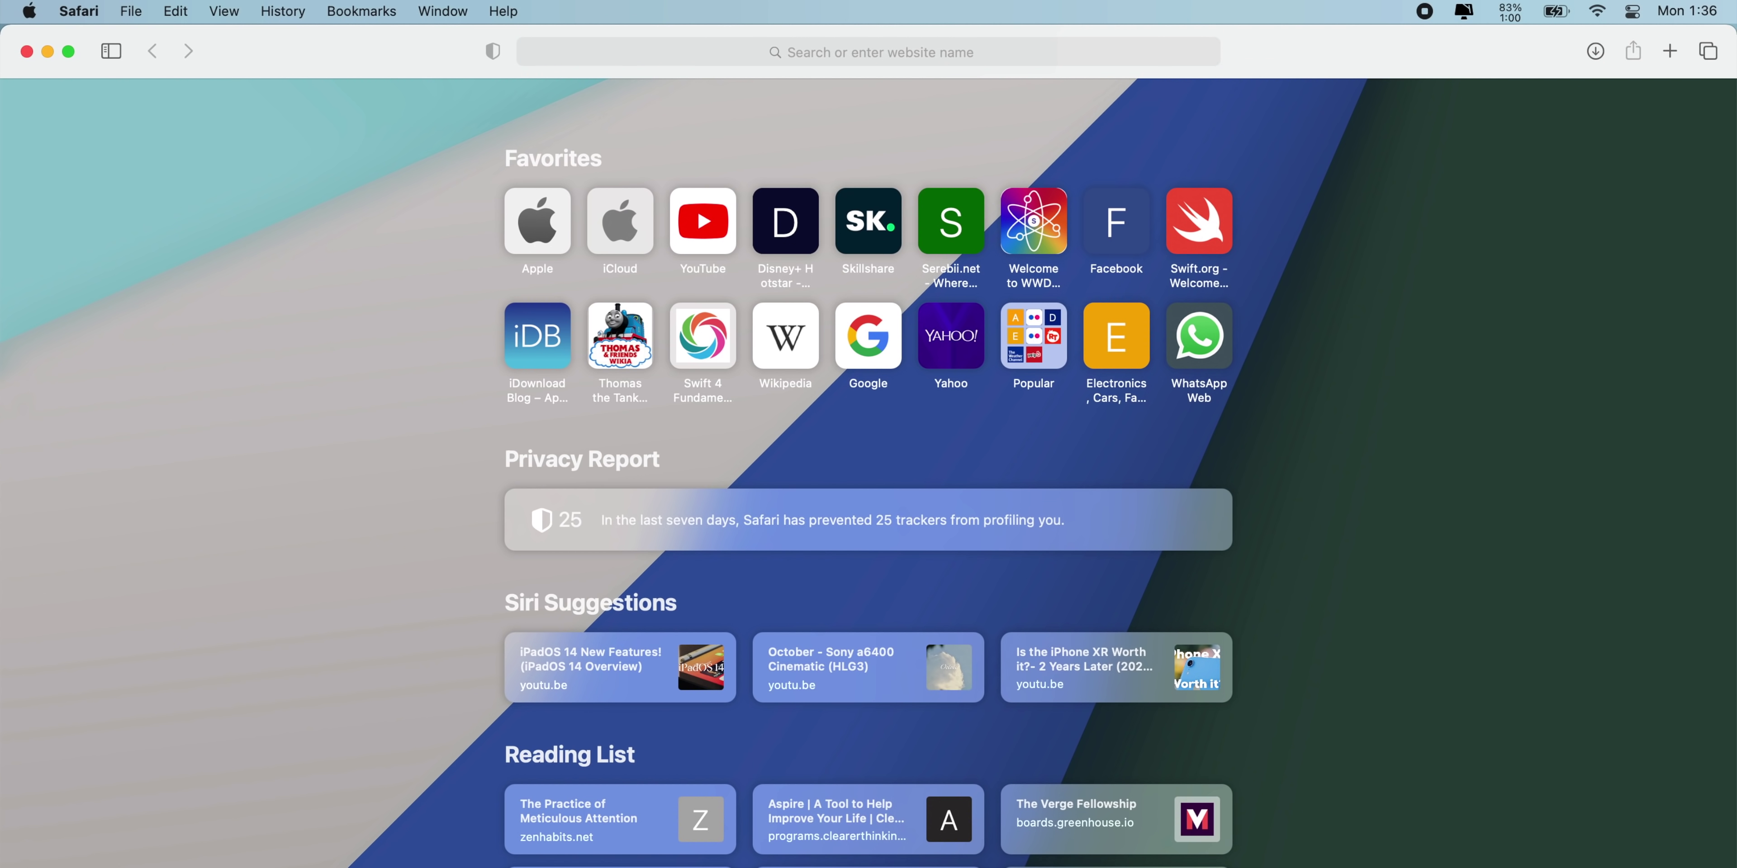
pyautogui.click(1668, 866)
pyautogui.click(1659, 866)
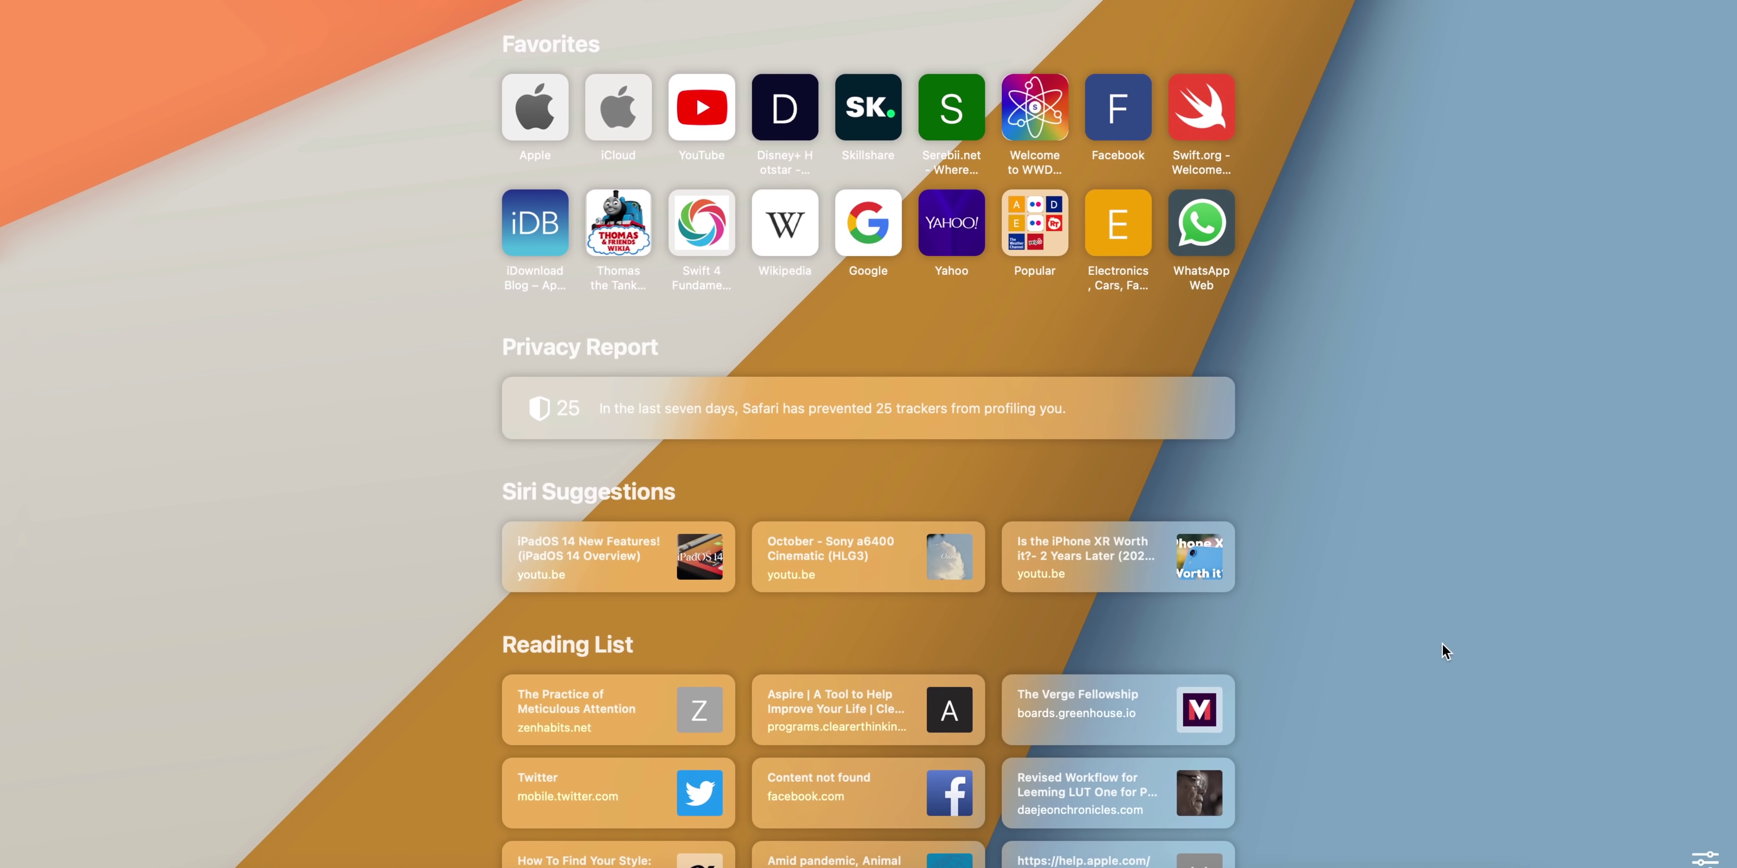
# Look over the start page sections and examine the Privacy Report's lists of trackers and websites.
pyautogui.scroll(-8, 1445, 651)
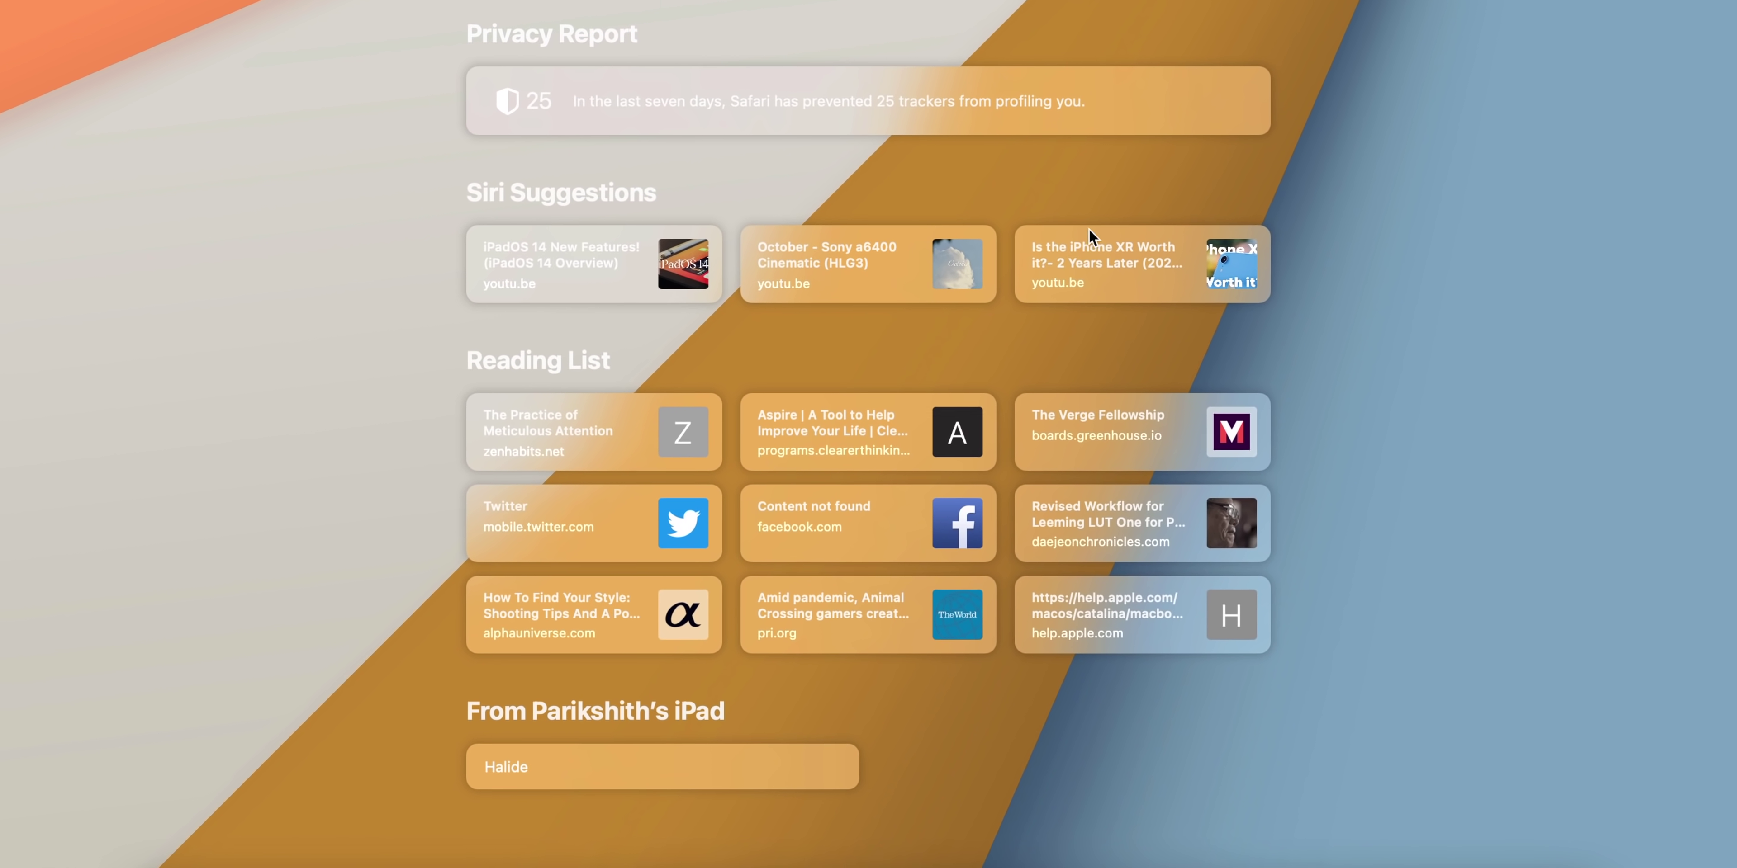
pyautogui.scroll(3, 1449, 301)
pyautogui.scroll(2, 1477, 301)
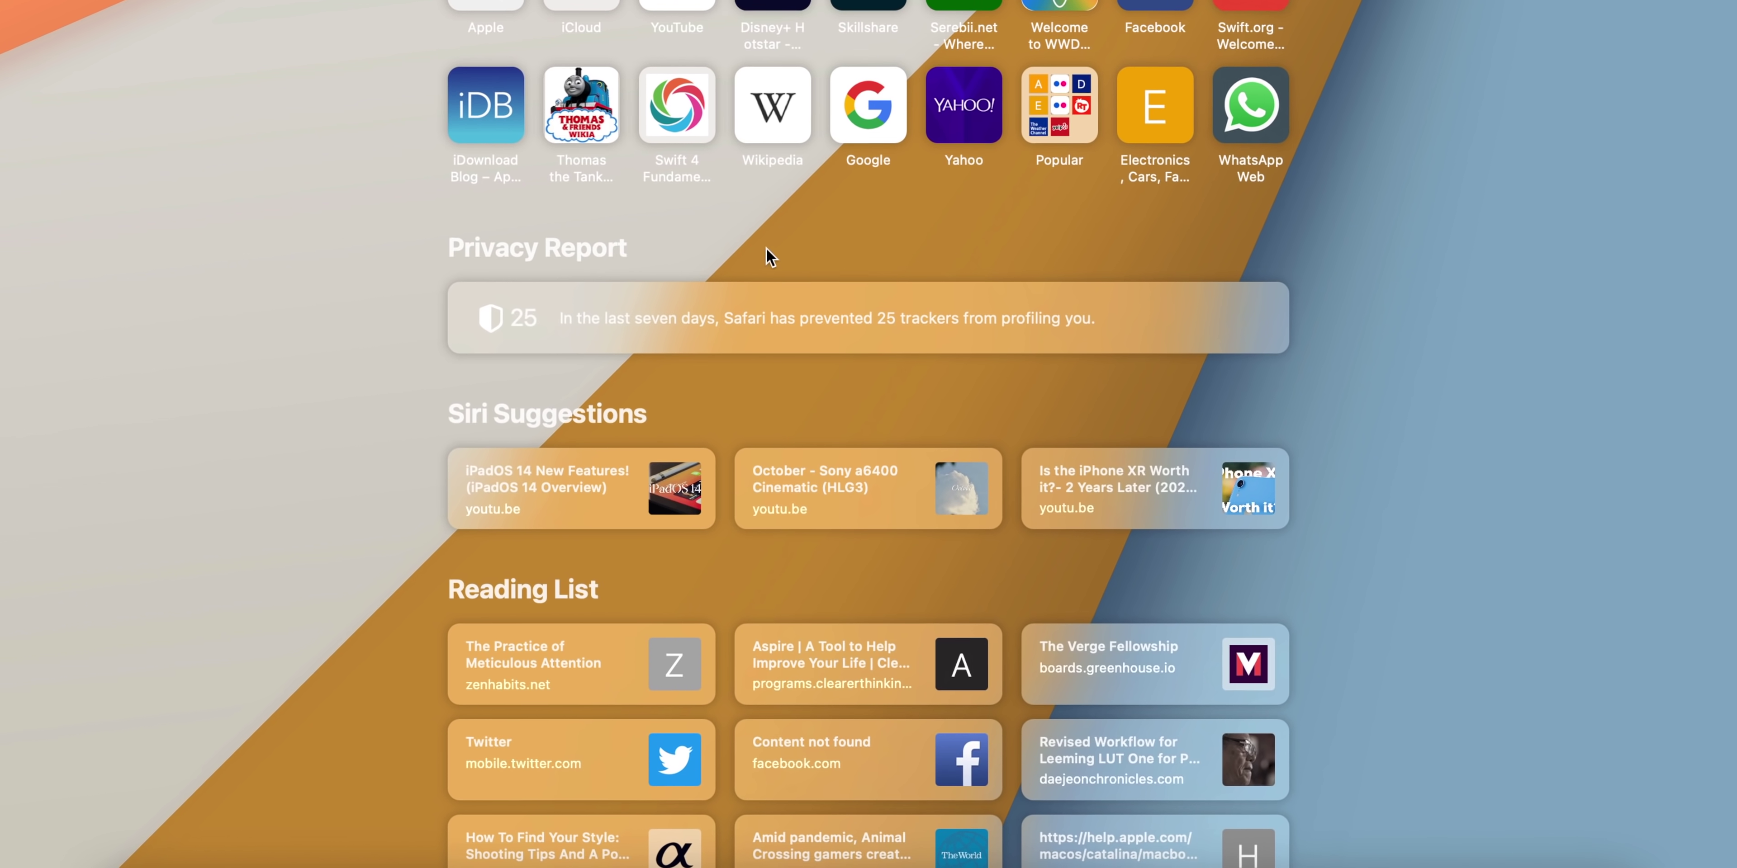
pyautogui.click(778, 321)
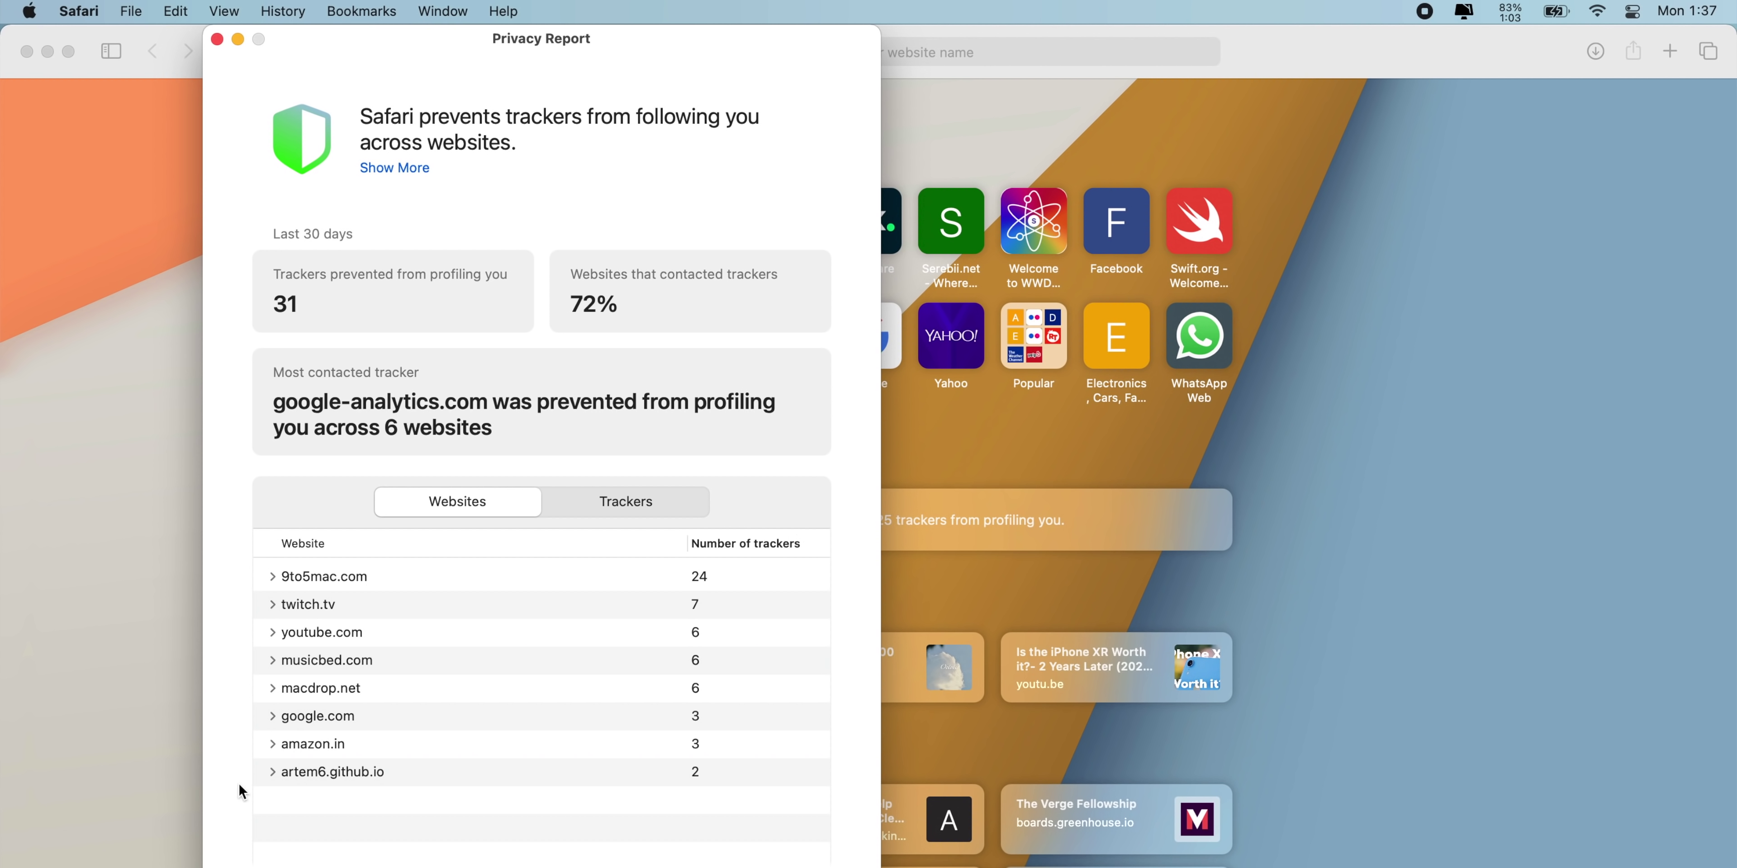
pyautogui.click(636, 503)
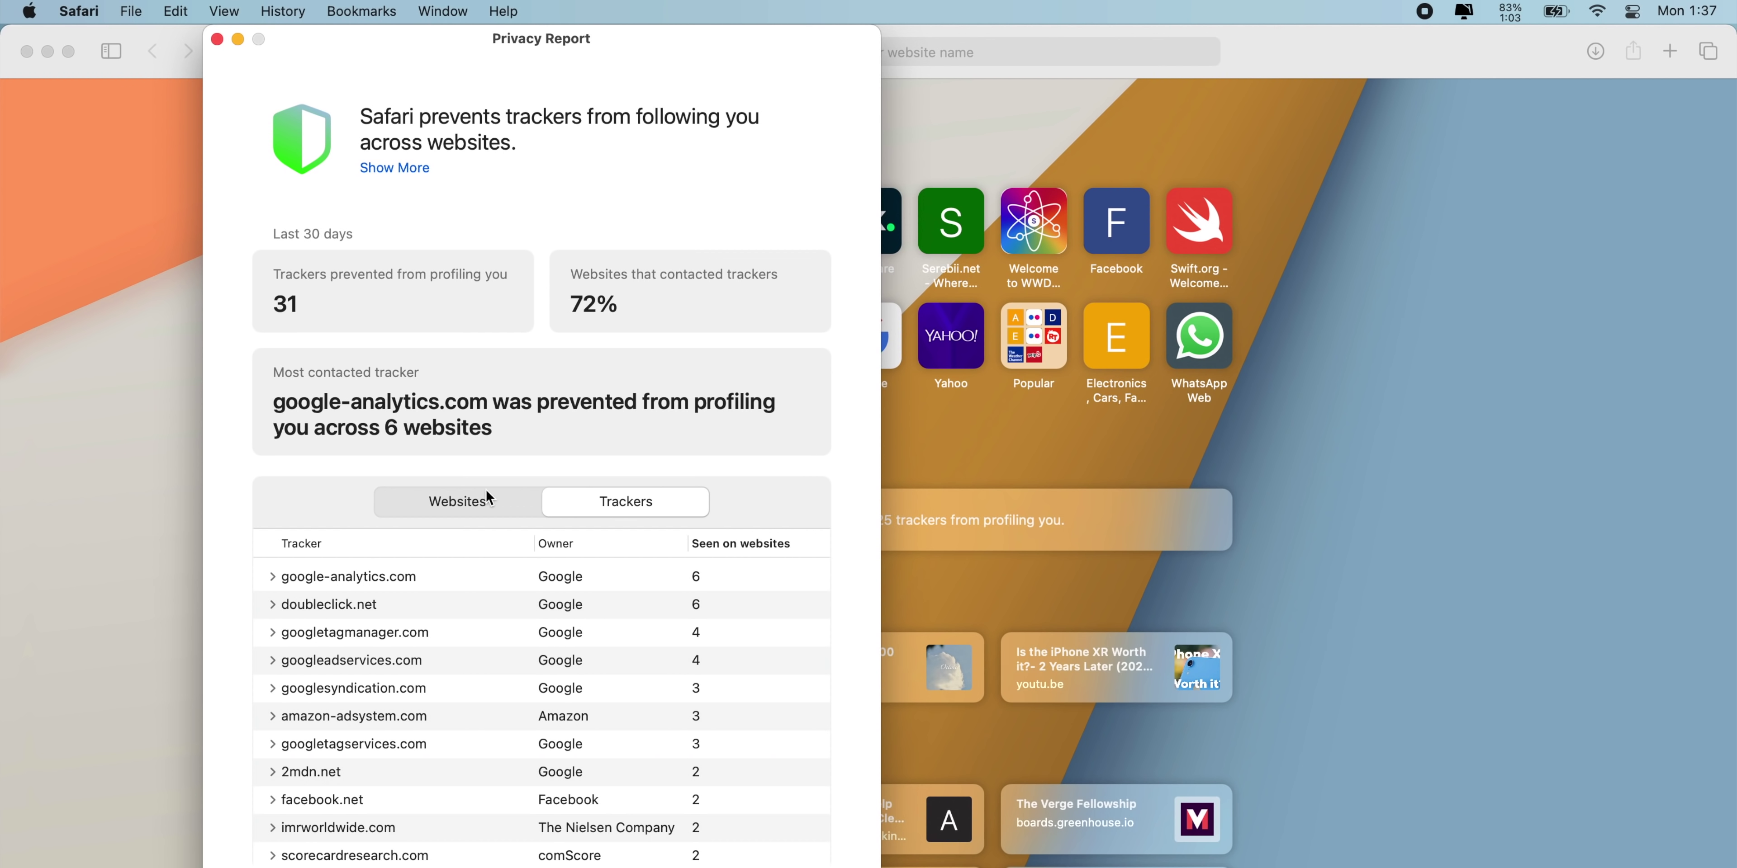
pyautogui.click(479, 501)
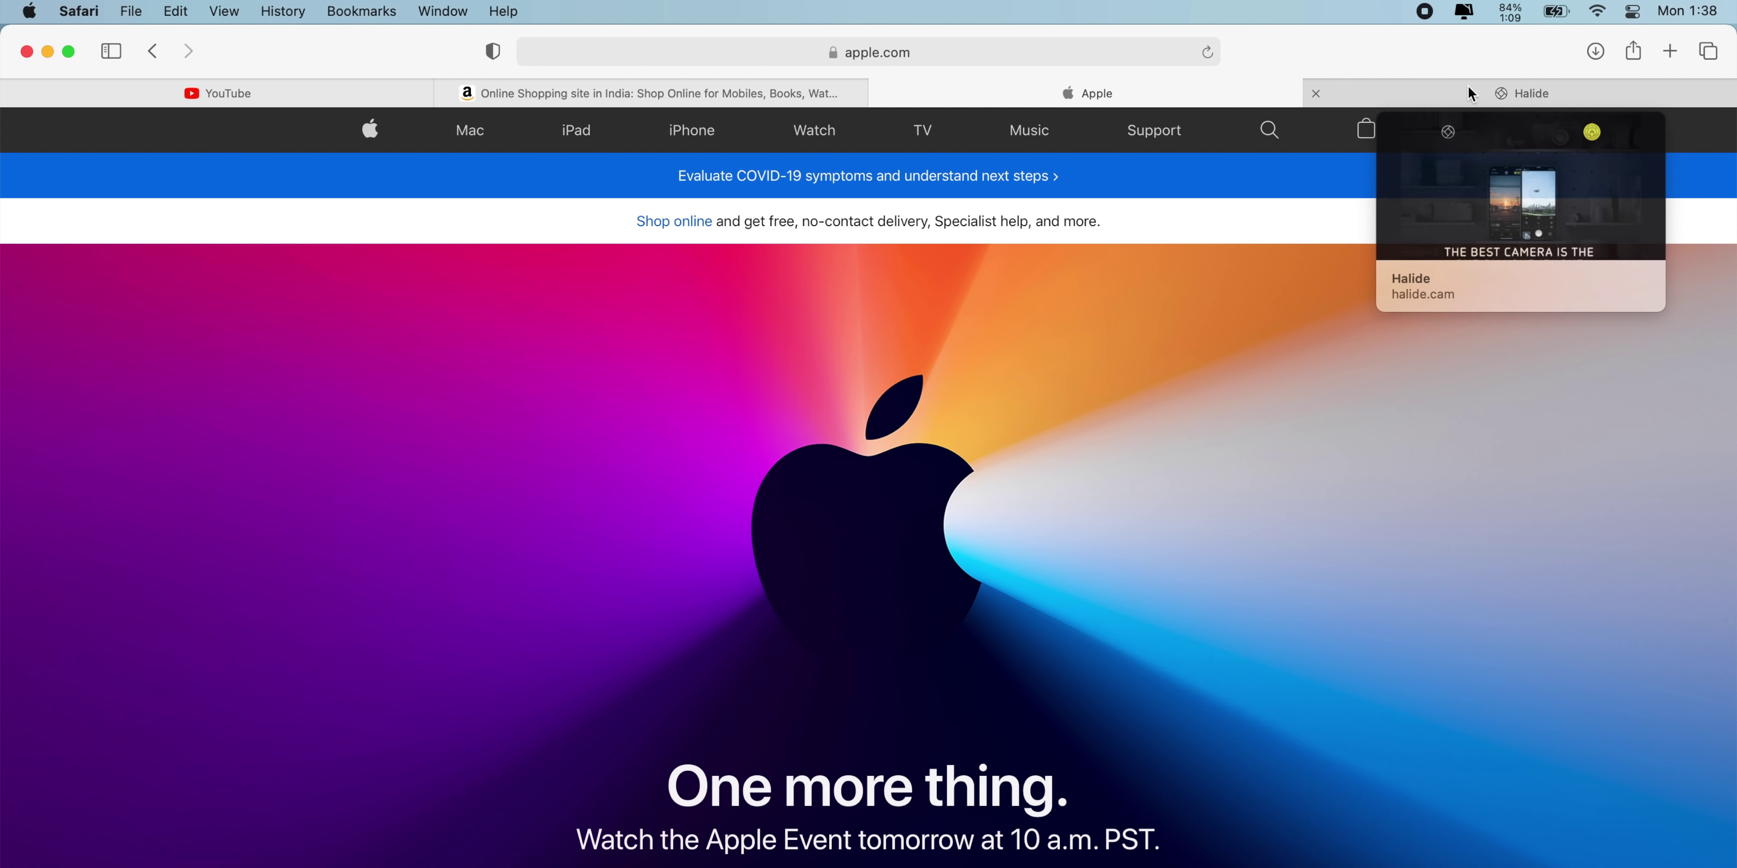
# Look over the German Apple home page and open Safari's translation options for it.
pyautogui.moveTo(811, 95)
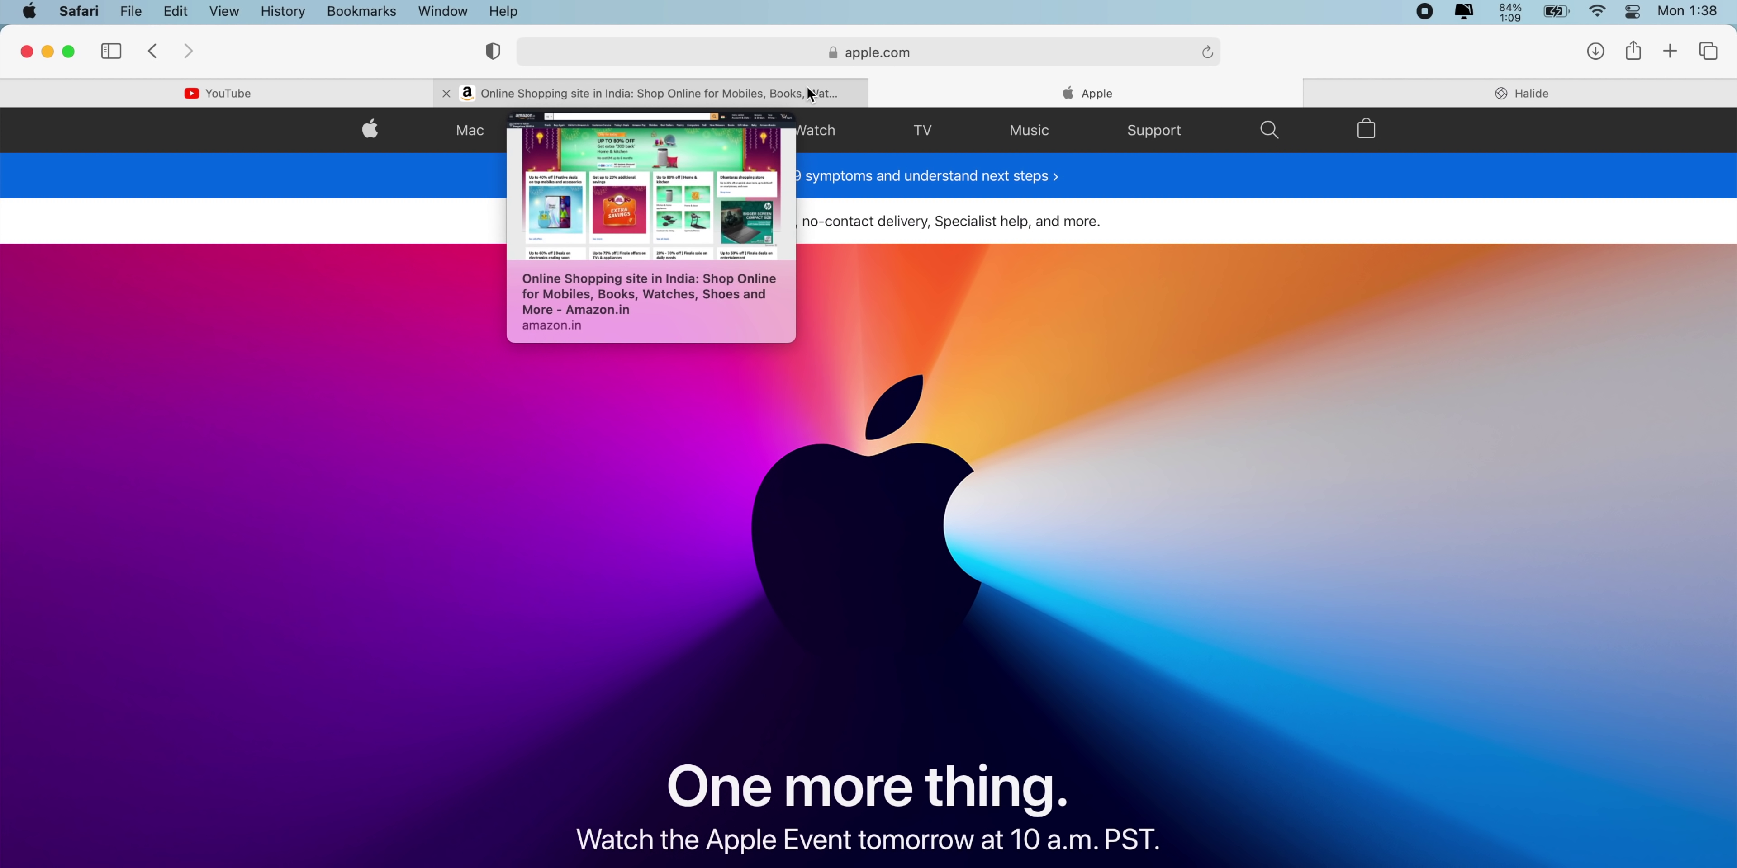
pyautogui.moveTo(353, 93)
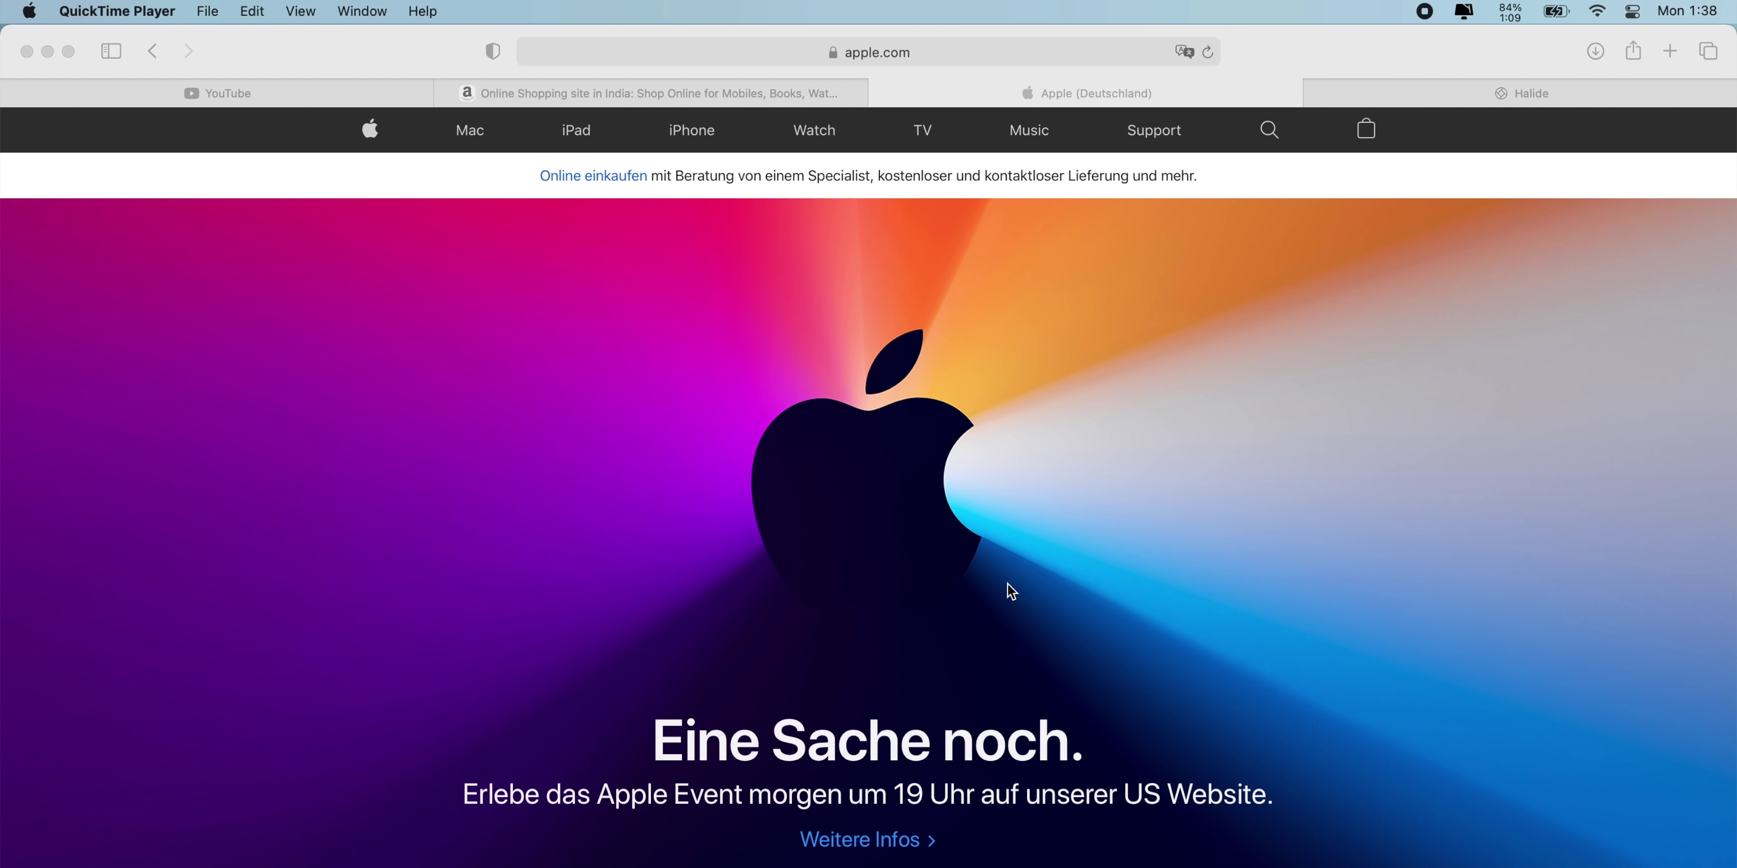
pyautogui.click(1301, 80)
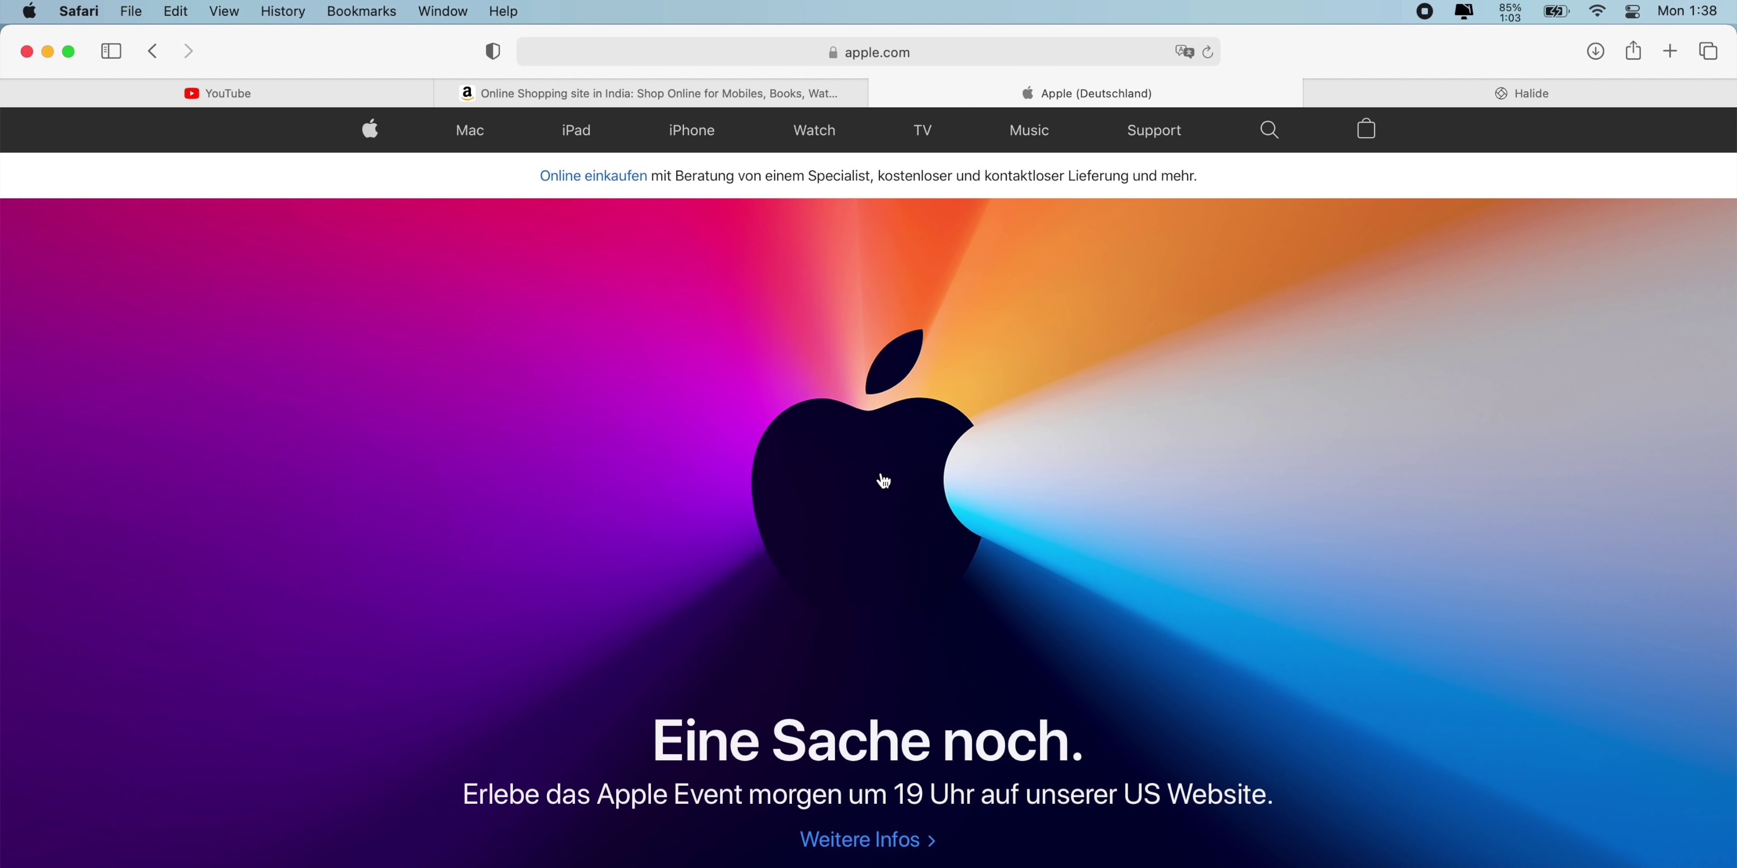
pyautogui.scroll(-5, 798, 729)
pyautogui.scroll(-10, 796, 729)
pyautogui.scroll(15, 950, 594)
pyautogui.click(1190, 54)
pyautogui.click(1220, 70)
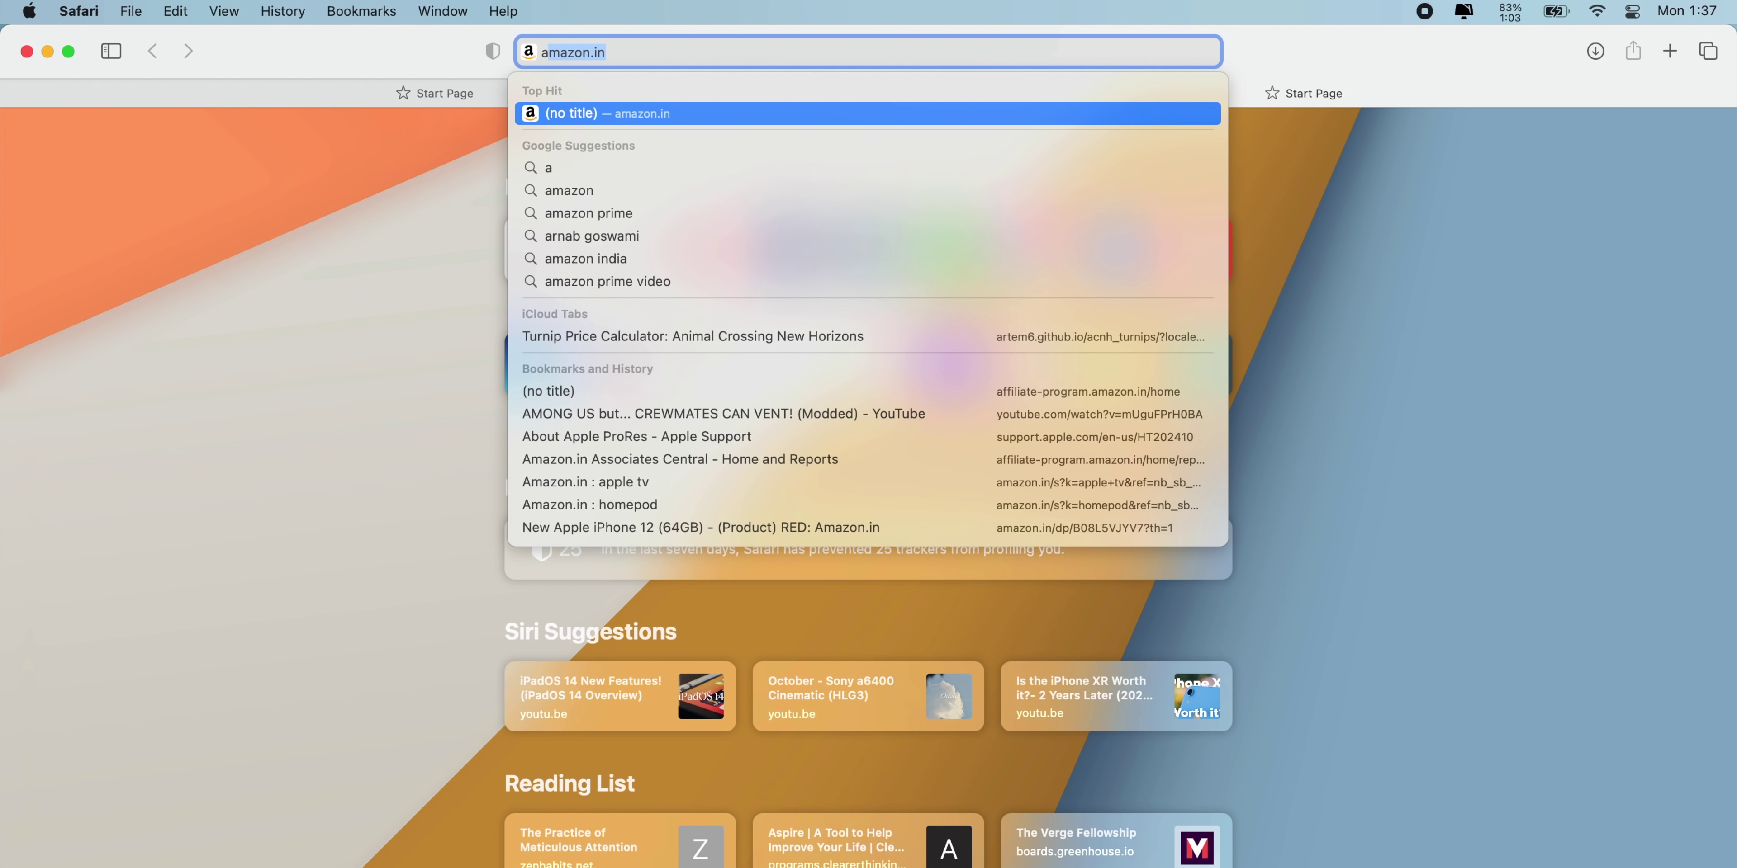
# Load amazon.in in the current tab and open youtube.com in a new one.
pyautogui.press('Return')
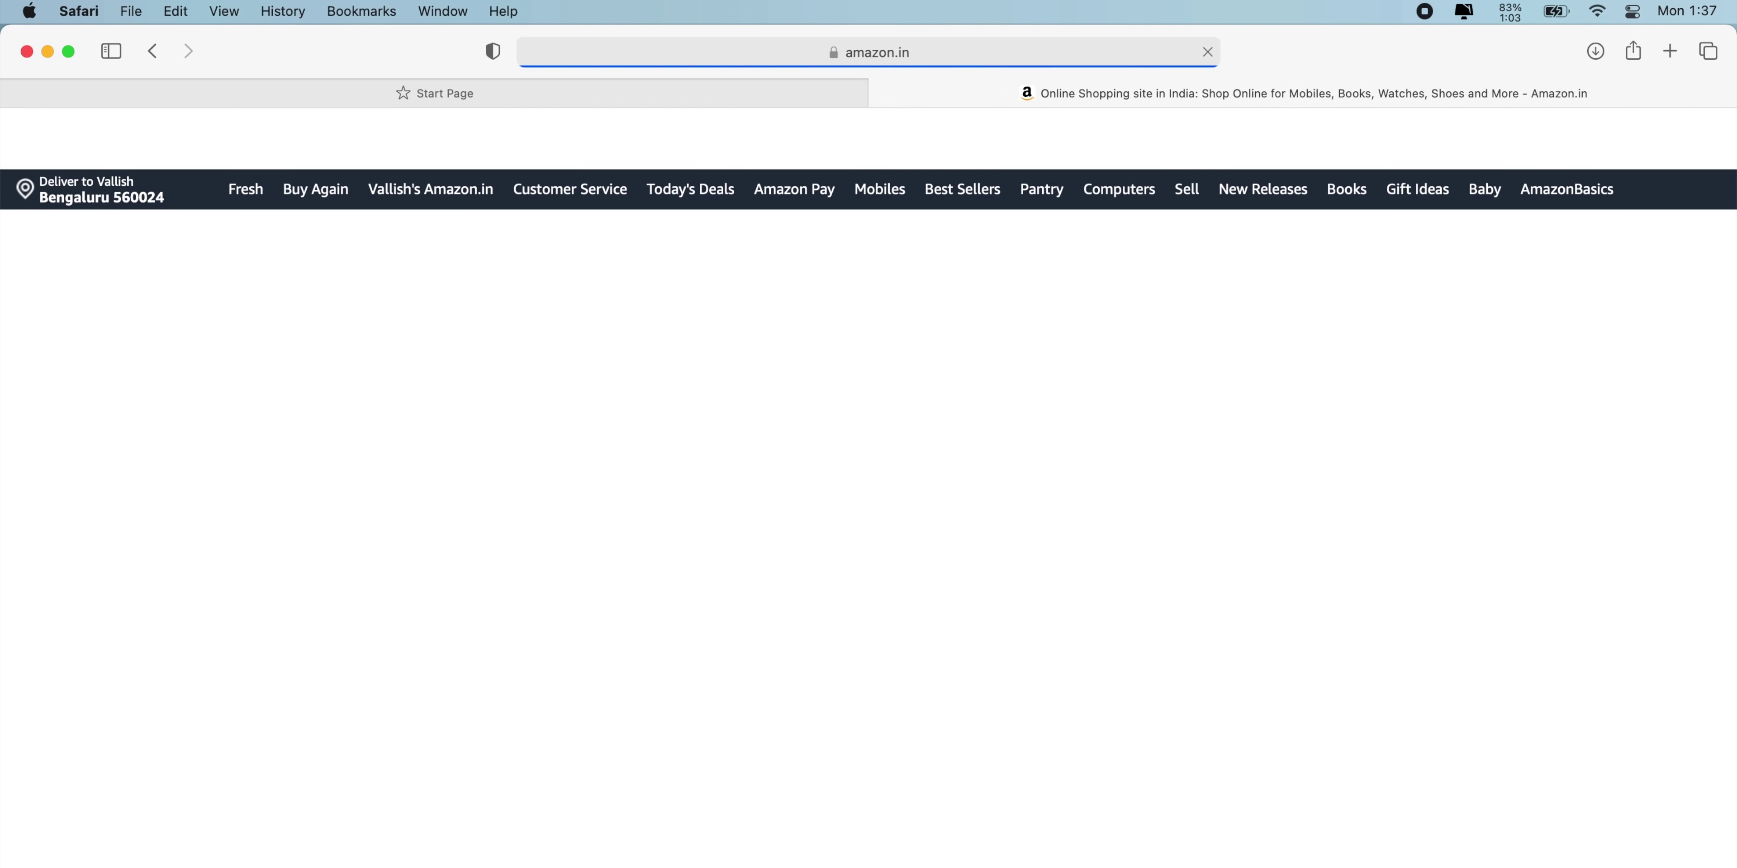
pyautogui.press('super+t')
pyautogui.write('youtube.com')
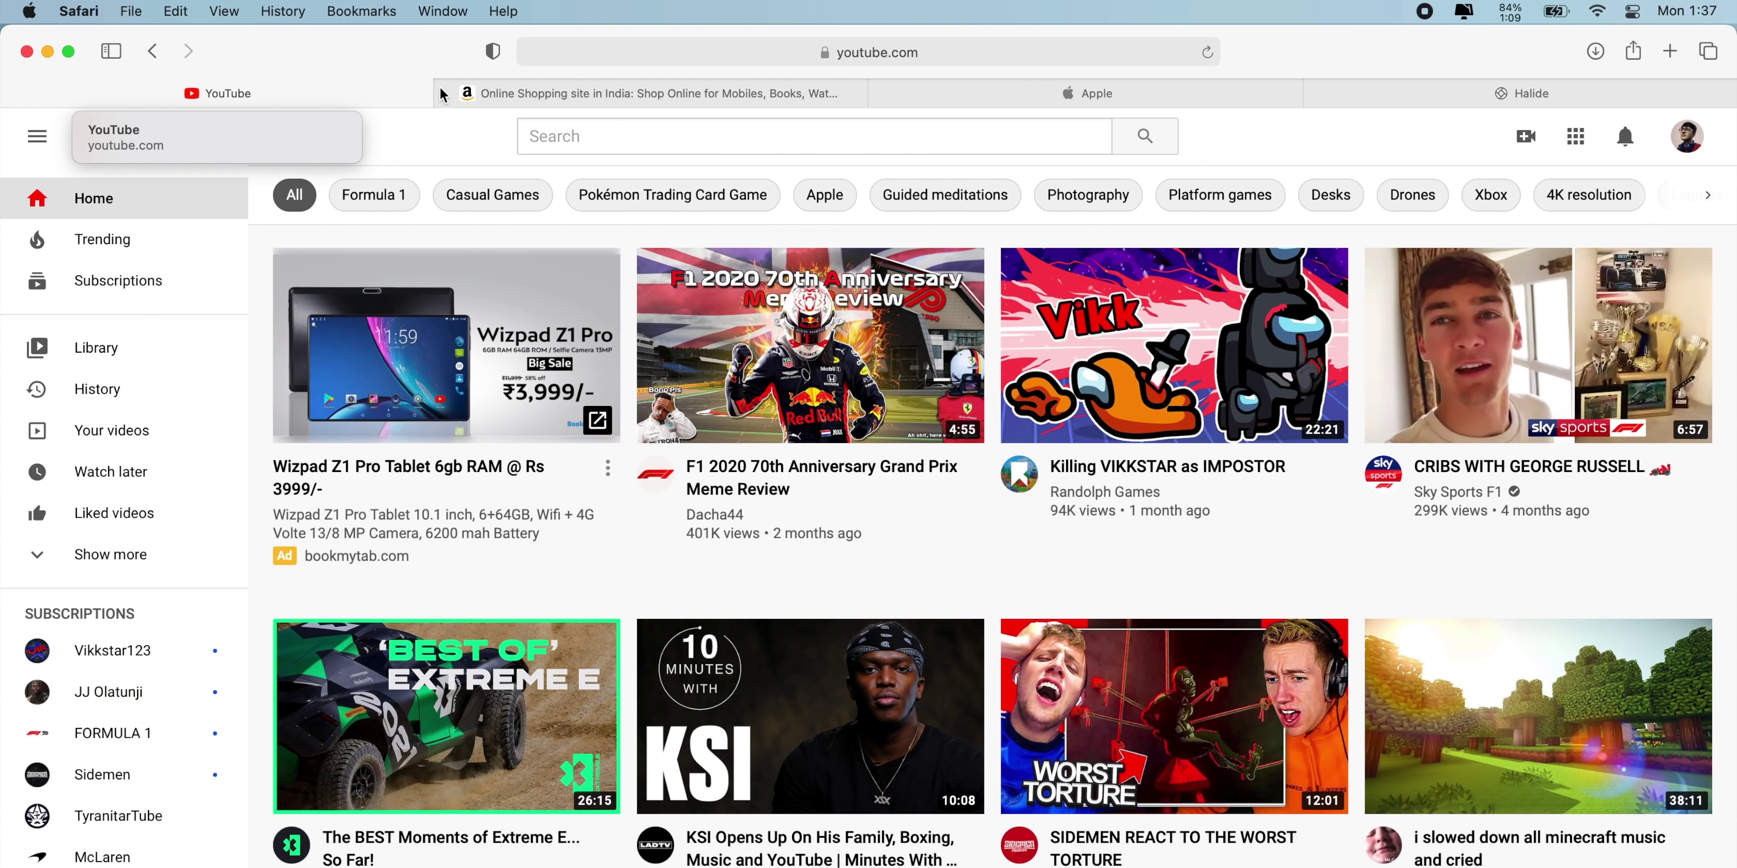
pyautogui.moveTo(500, 111)
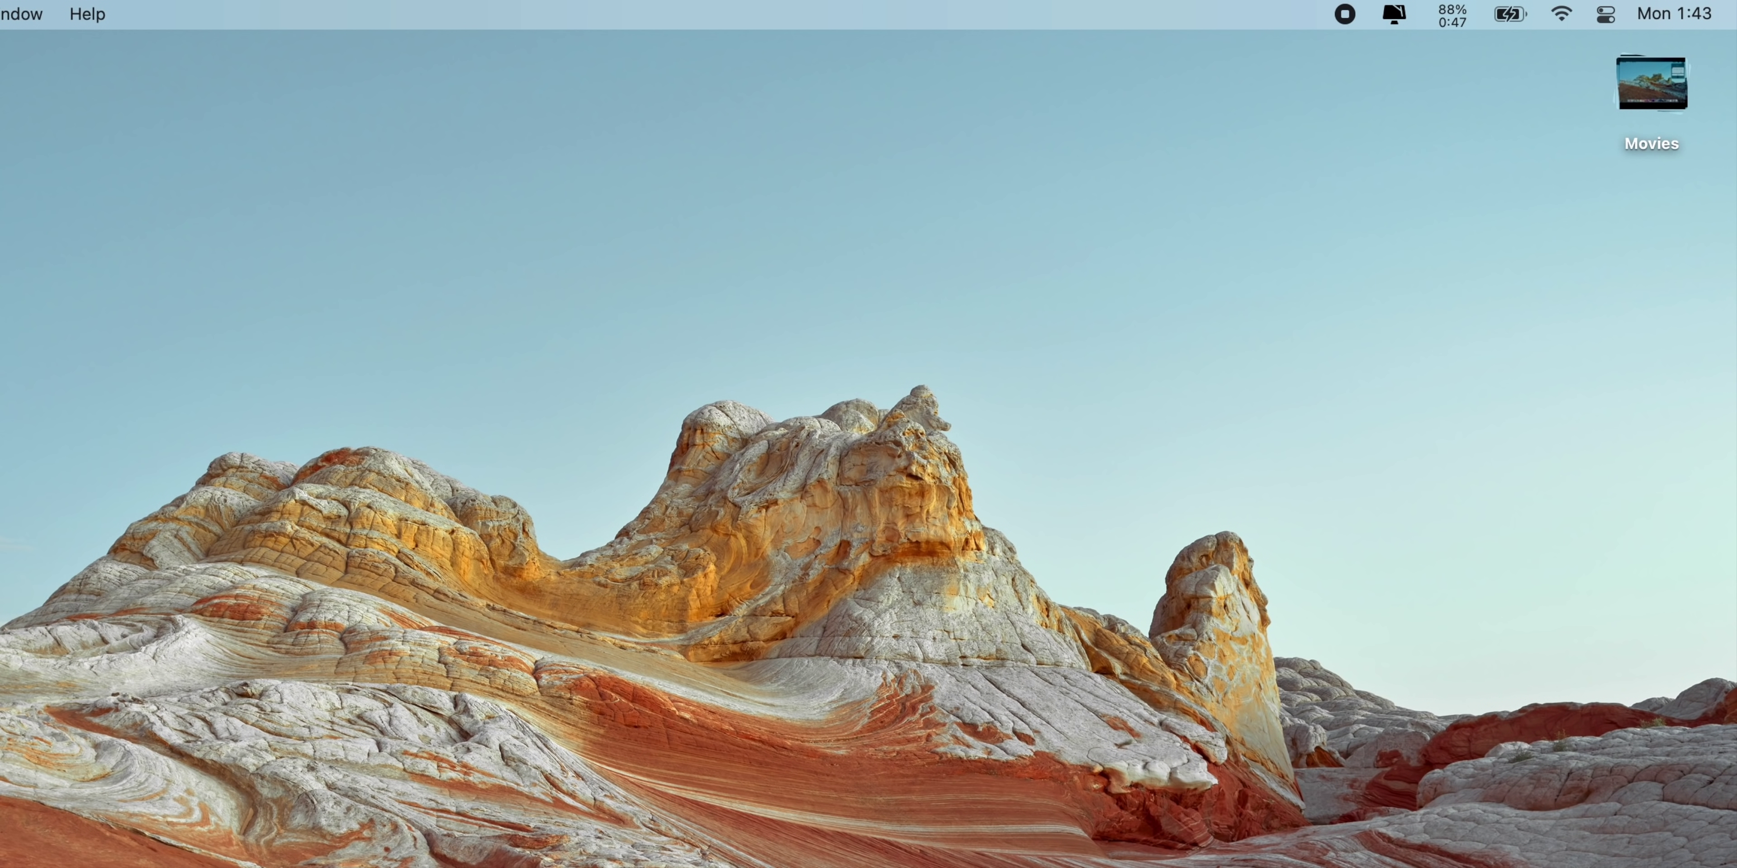
# Switch to Messages and send "Hey" and "Stop ignoring me" in the conversation.
pyautogui.press('super+space')
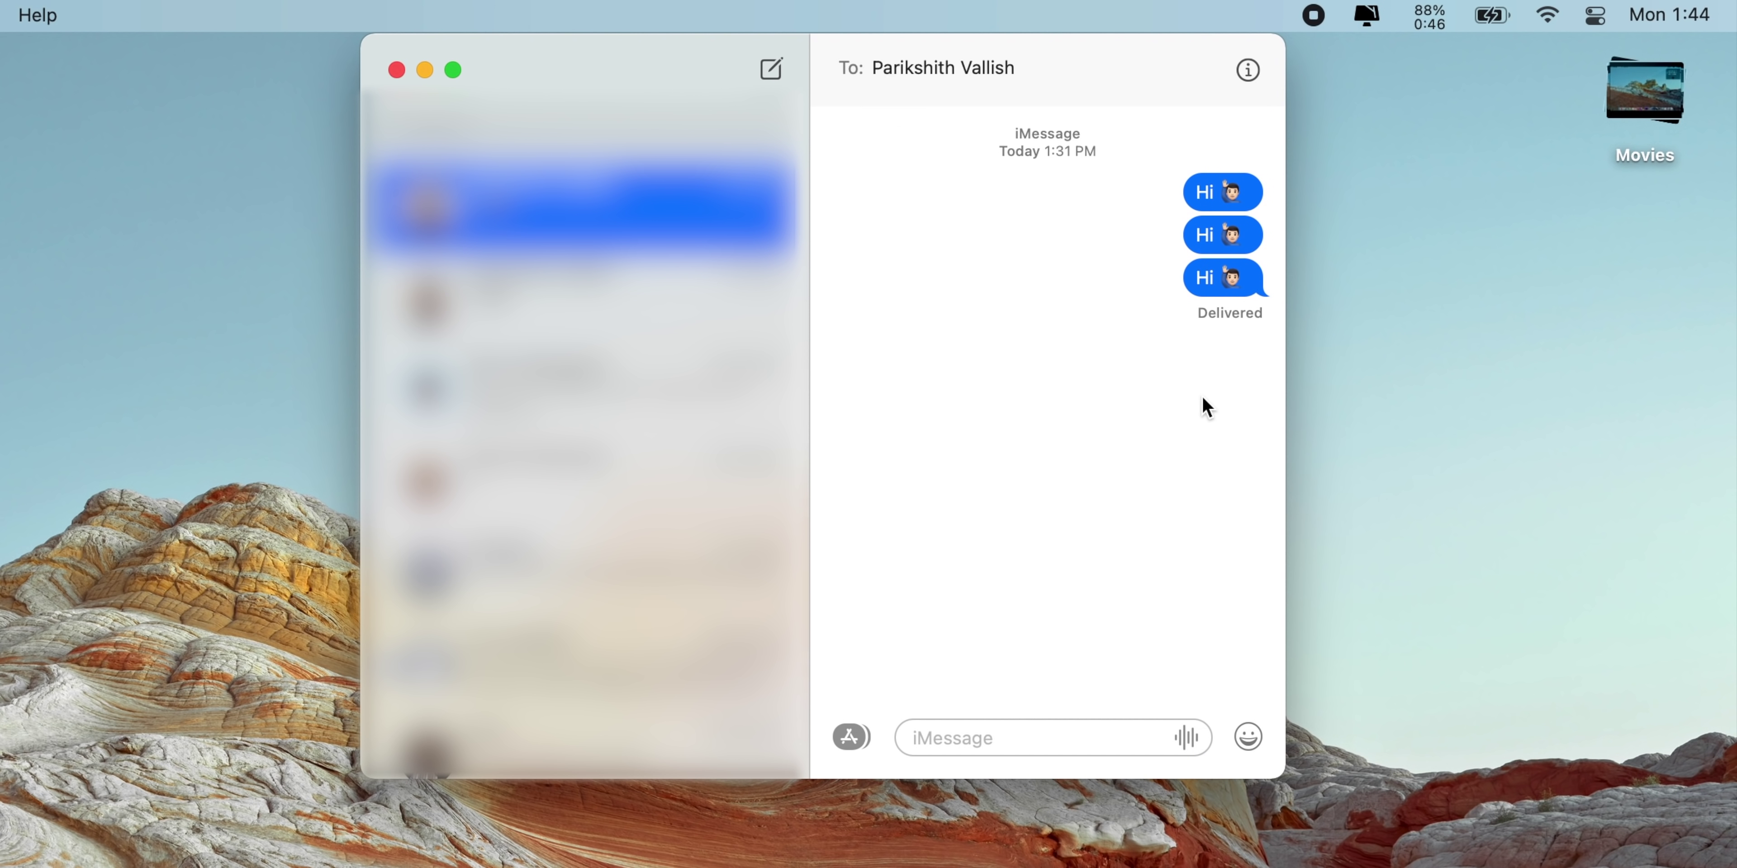
pyautogui.write('Hey')
pyautogui.press('Return')
pyautogui.write('Stop ign')
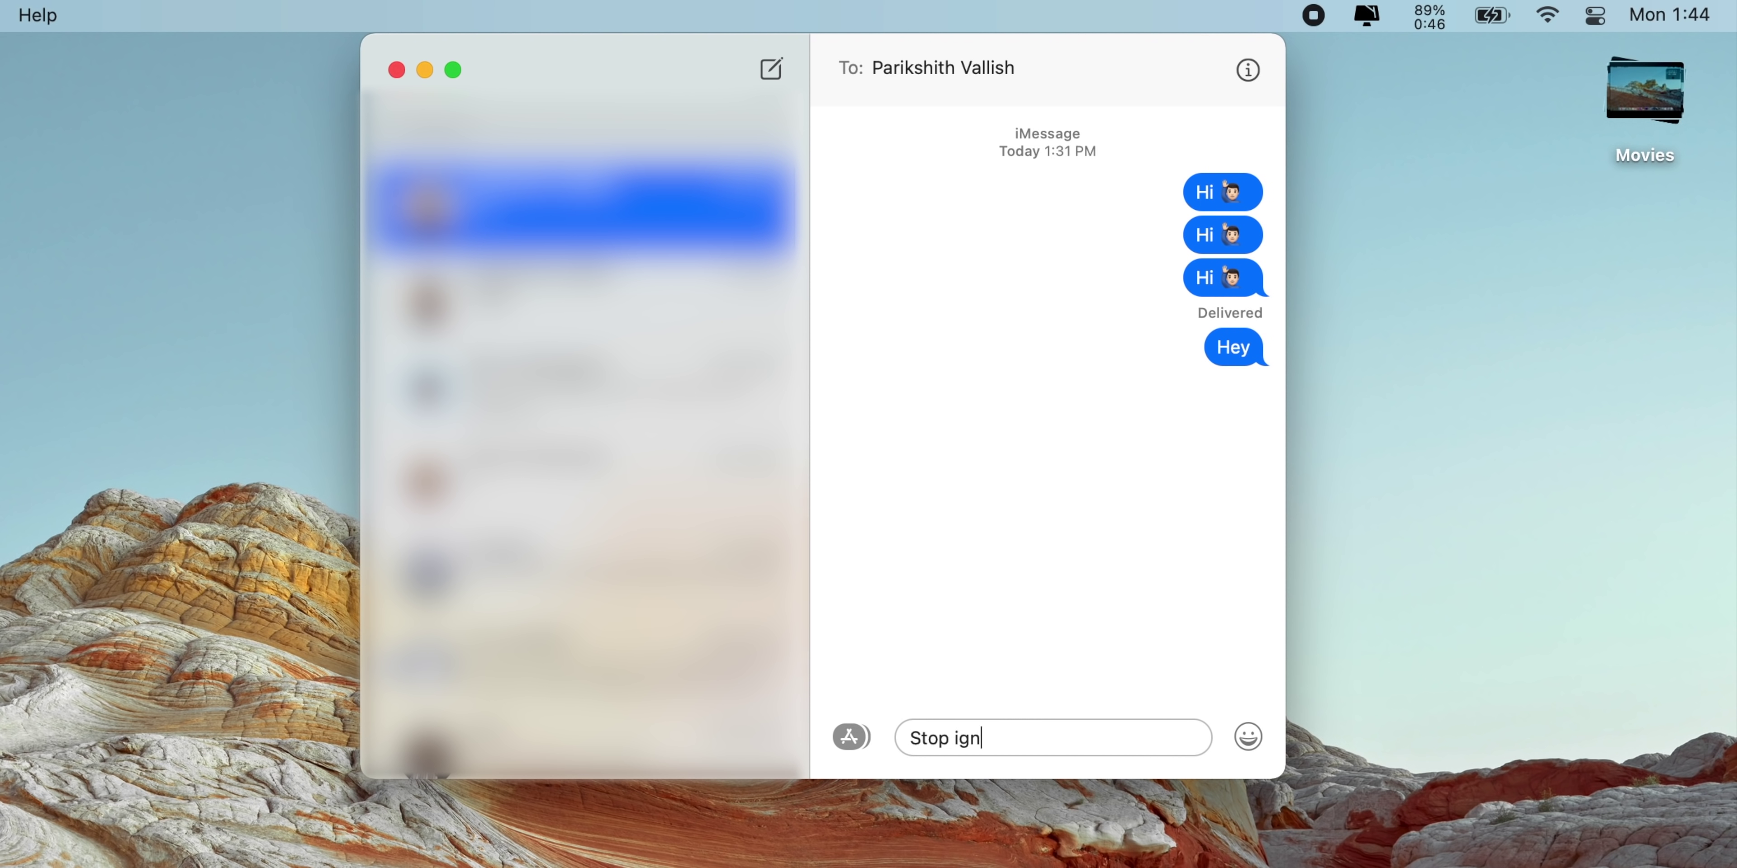
pyautogui.write('oring me')
pyautogui.press('Return')
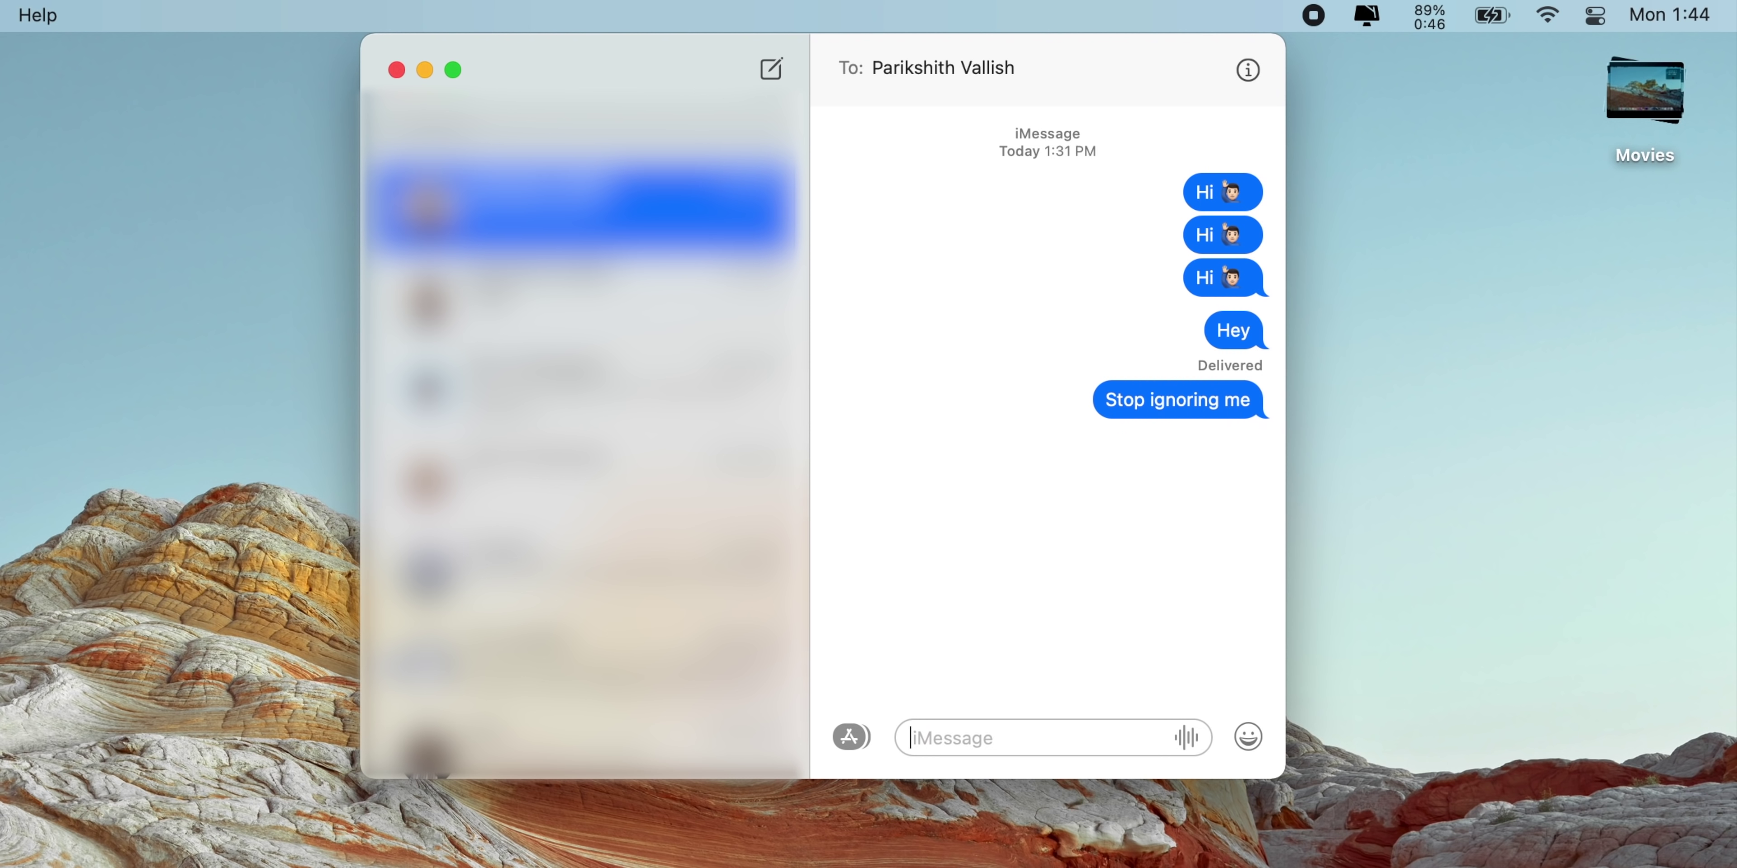
# Send "Idiot" in the conversation and write the message "YO Mac OS Big Sur IS AMAZING".
pyautogui.write('idi')
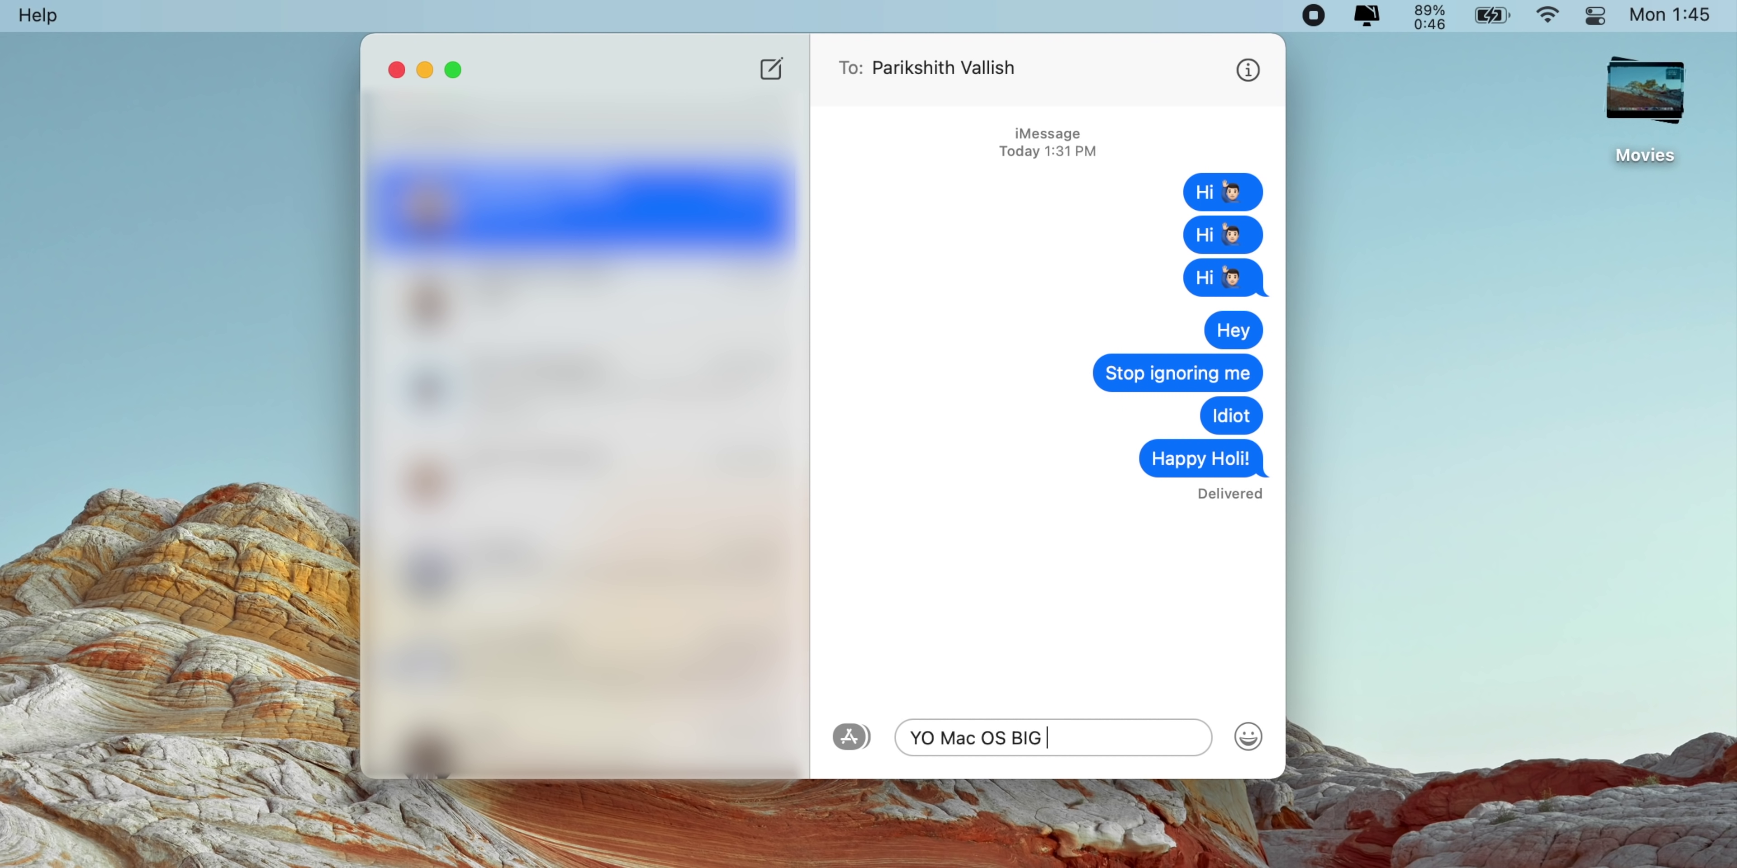
pyautogui.write('Sur IS AMAZING')
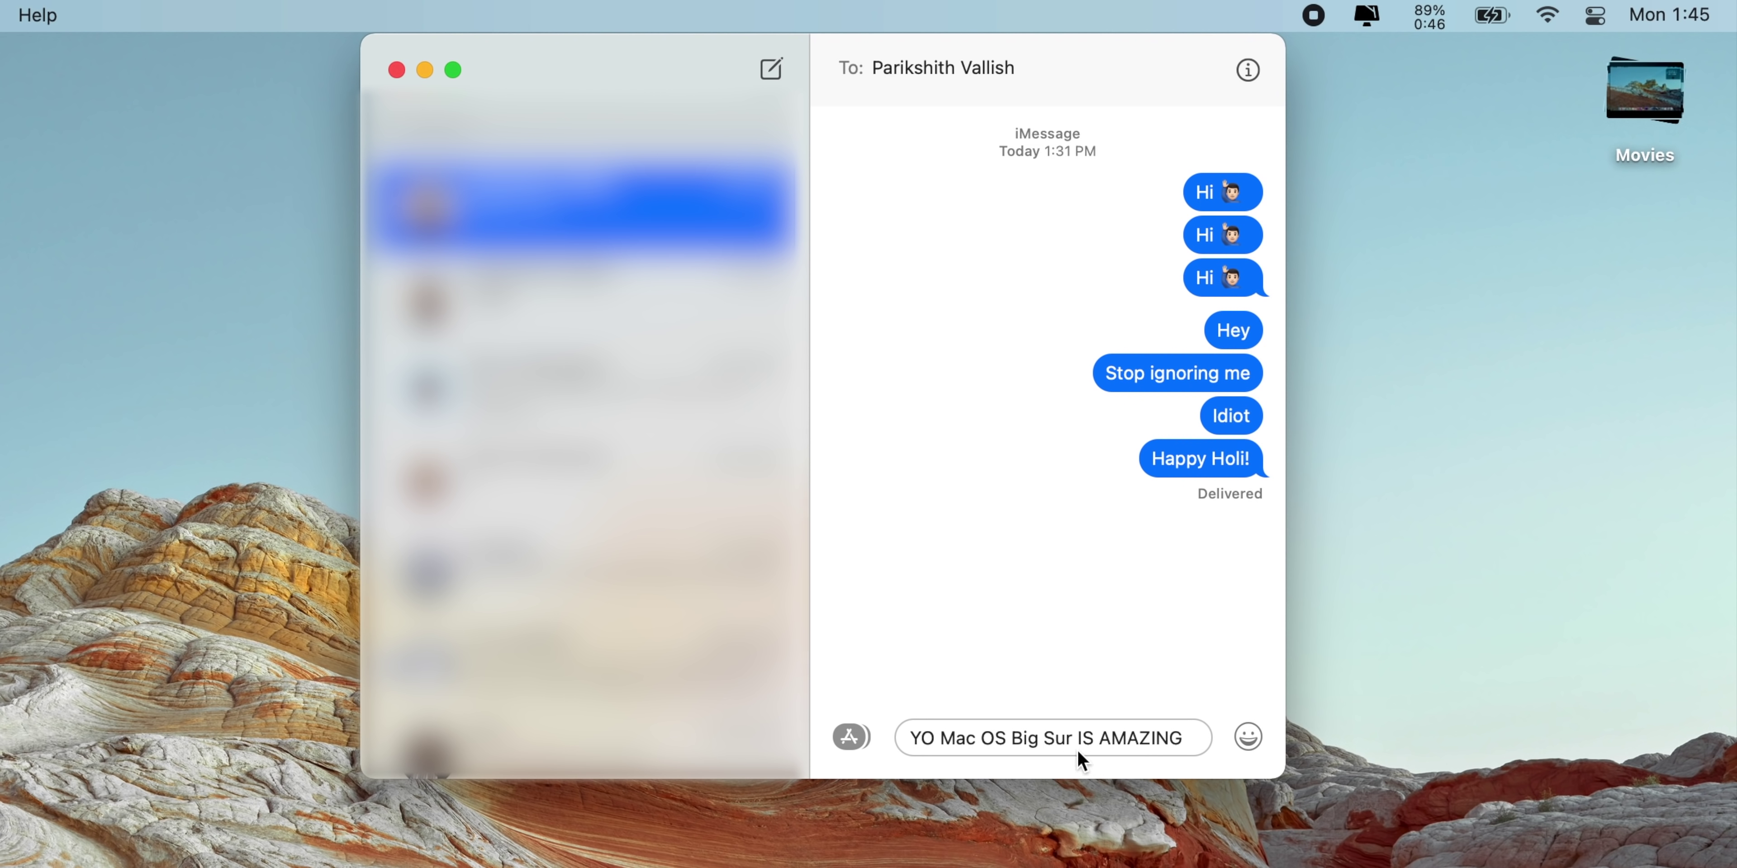
pyautogui.press('Return')
# Send a message to the Quarantined group that mentions a member, followed by "youre in the videp".
pyautogui.press('super+t')
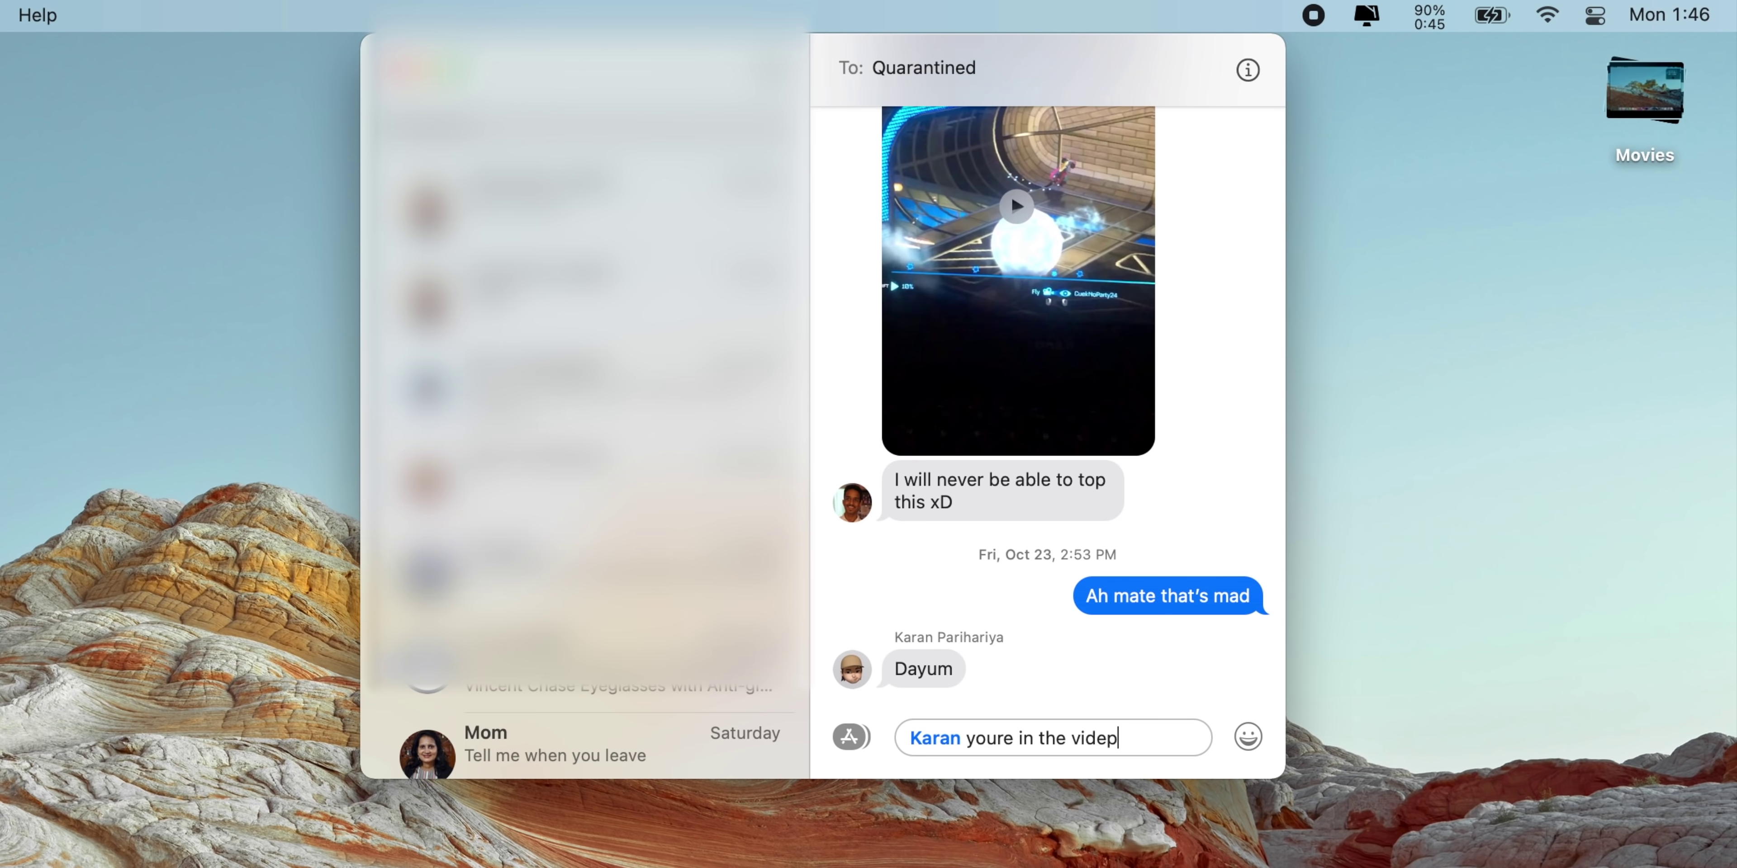
pyautogui.press('Return')
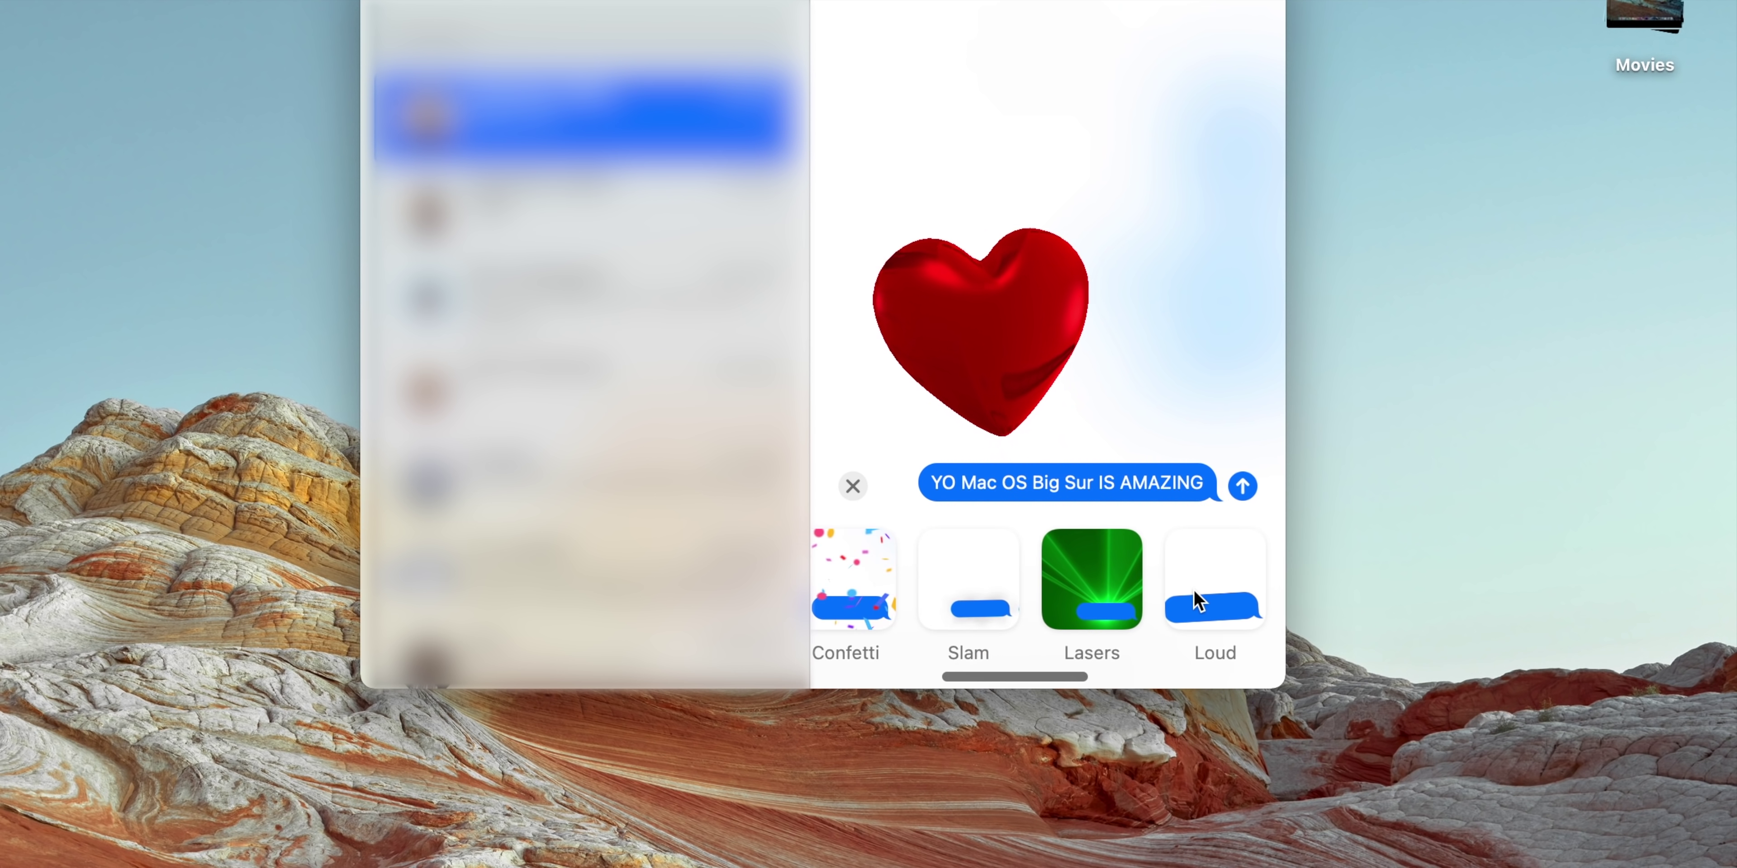
# Choose the effect with bursting light streaks for "YO Mac OS Big Sur IS AMAZING" and send the message.
pyautogui.hscroll(4, 1194, 589)
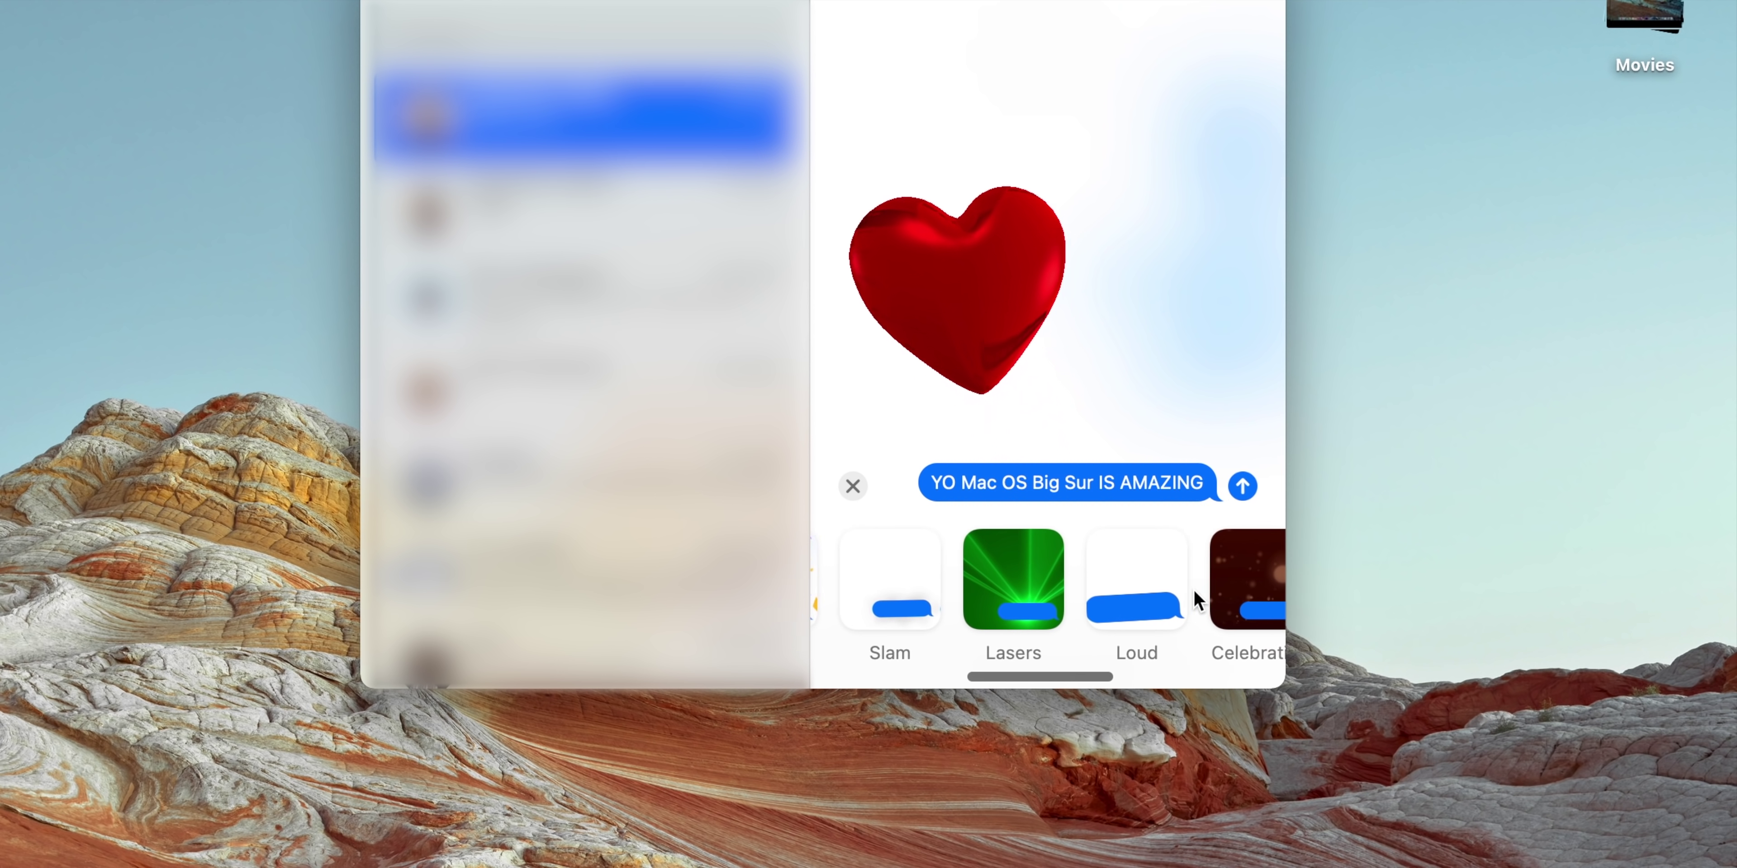
pyautogui.hscroll(1, 1194, 588)
pyautogui.click(1233, 574)
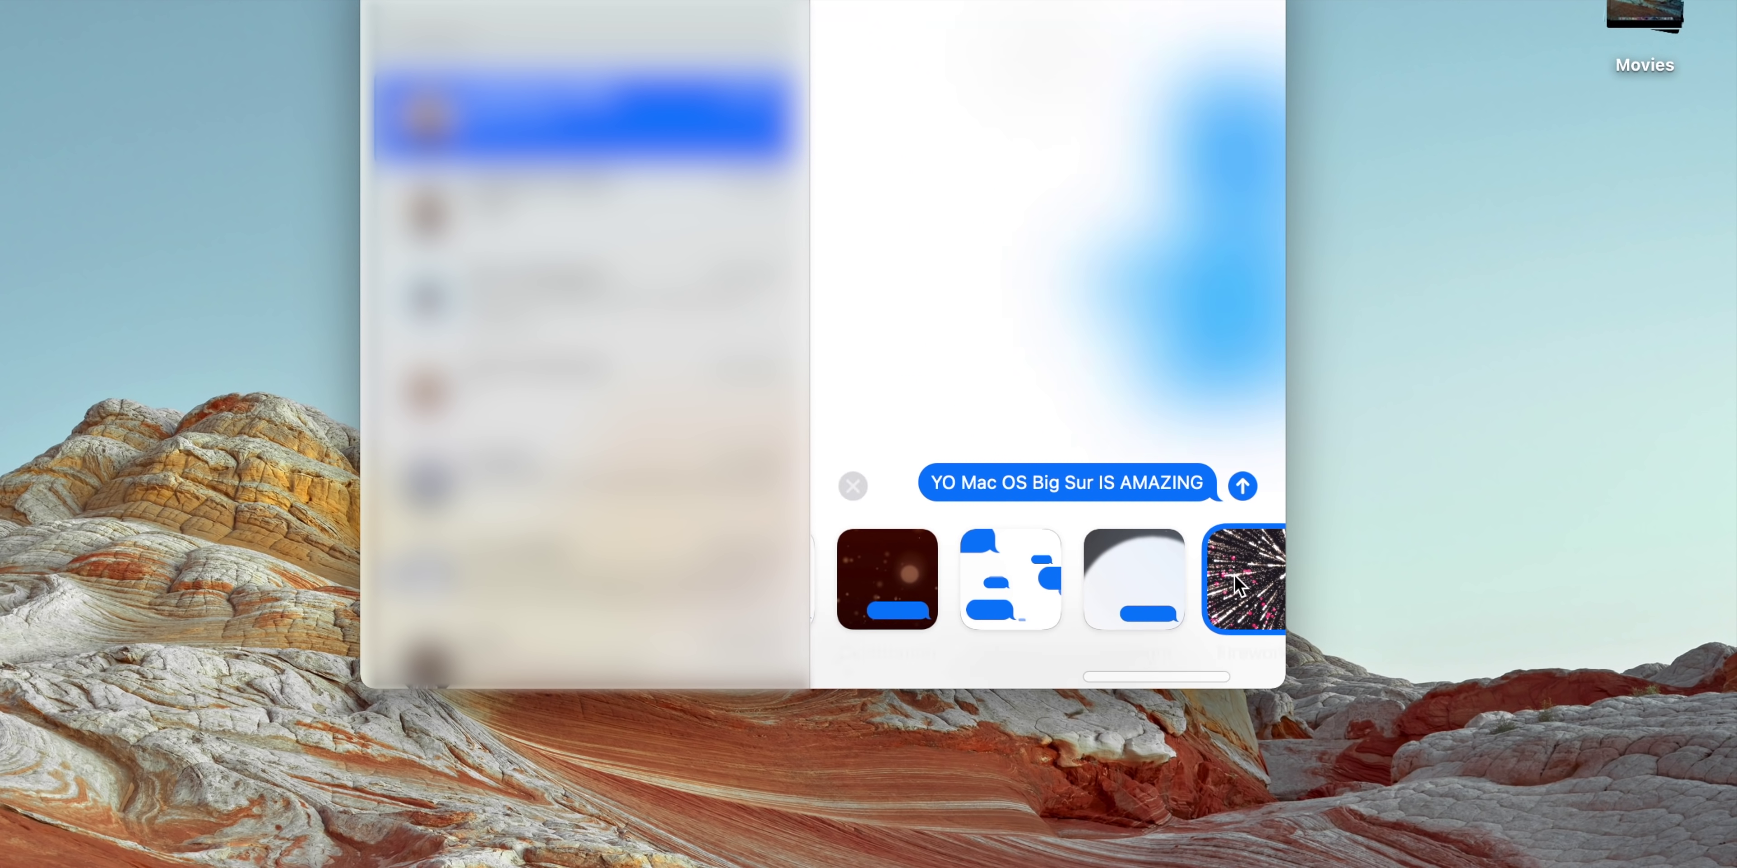
pyautogui.click(1242, 485)
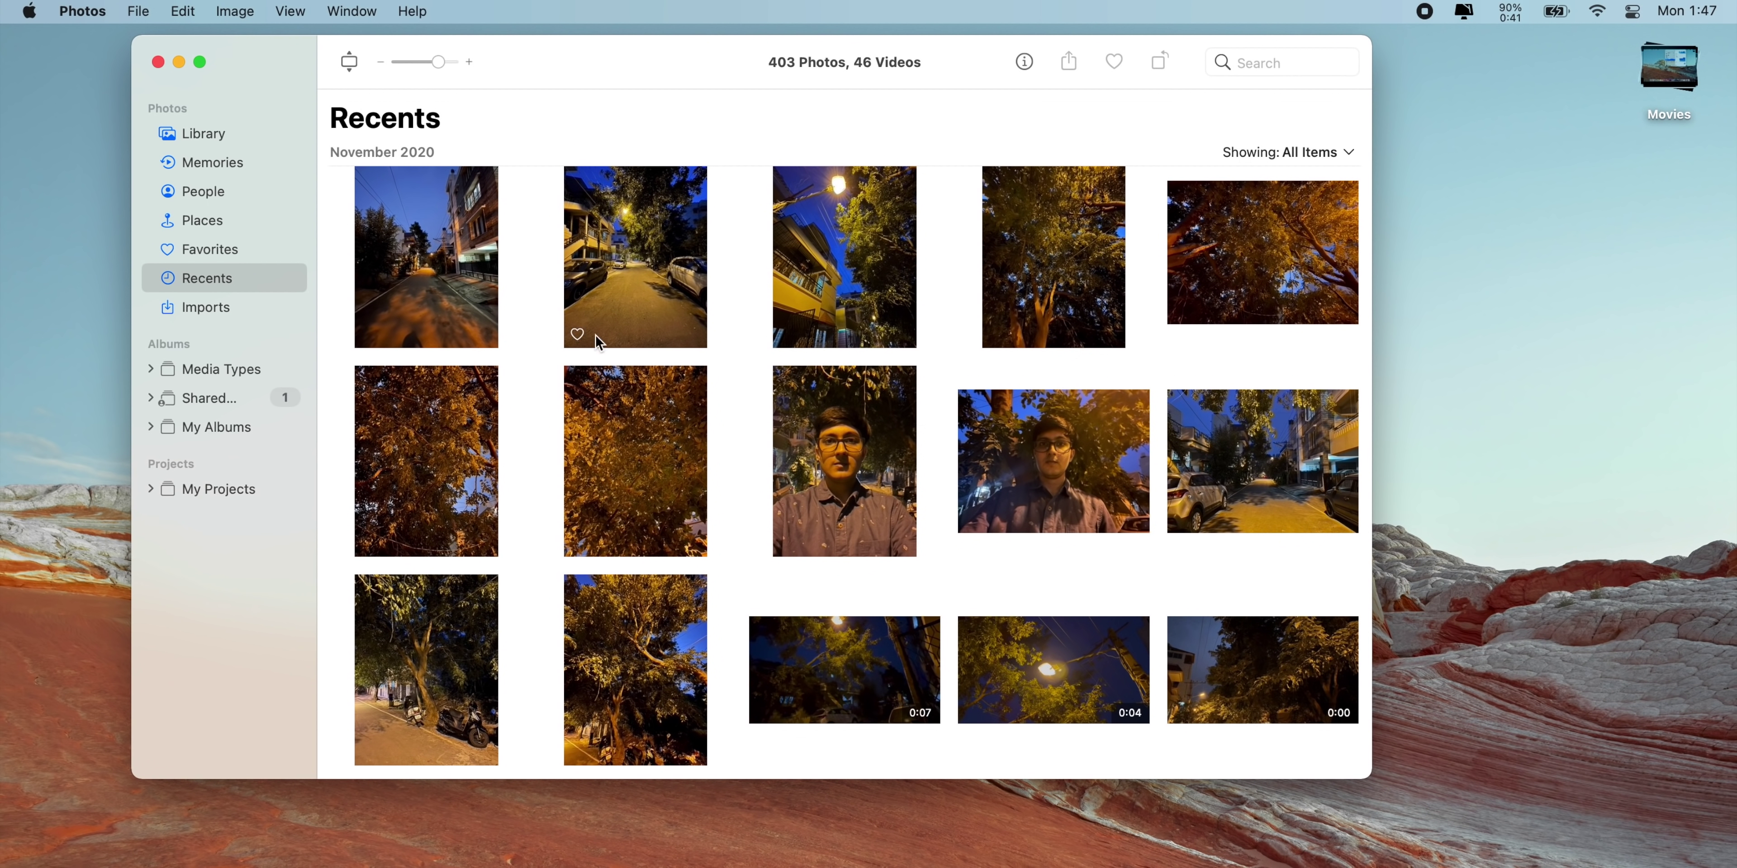
# Browse the Recents photos, then show the crop tools and expand the aspect ratio options for the street lamp video.
pyautogui.scroll(-2, 579, 341)
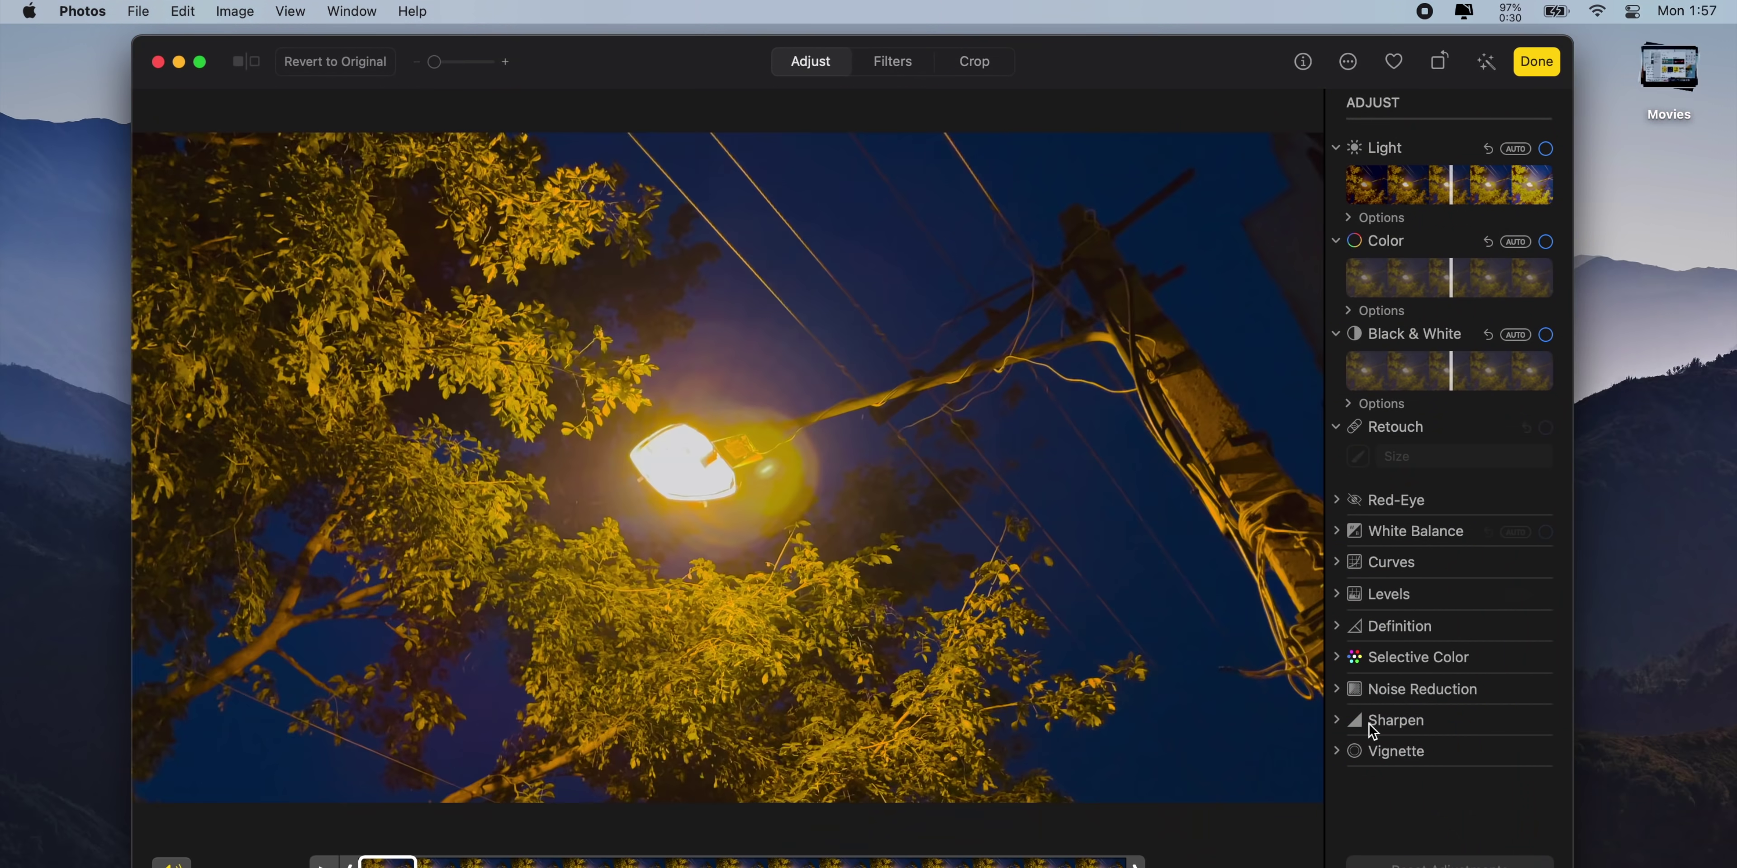
pyautogui.click(974, 60)
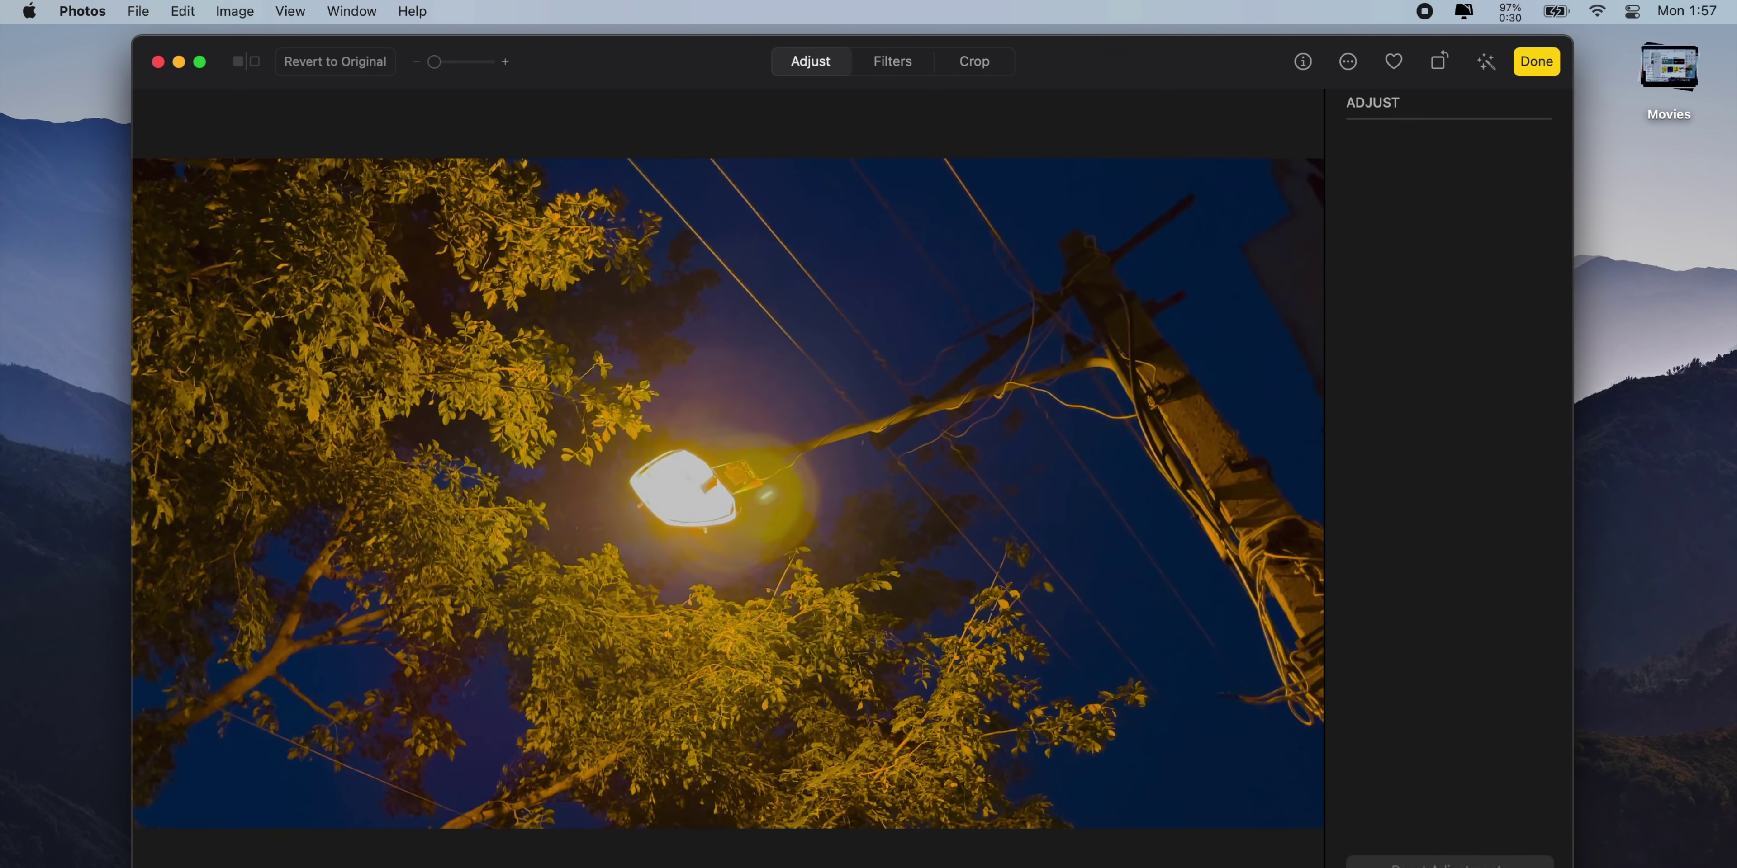
pyautogui.click(1357, 140)
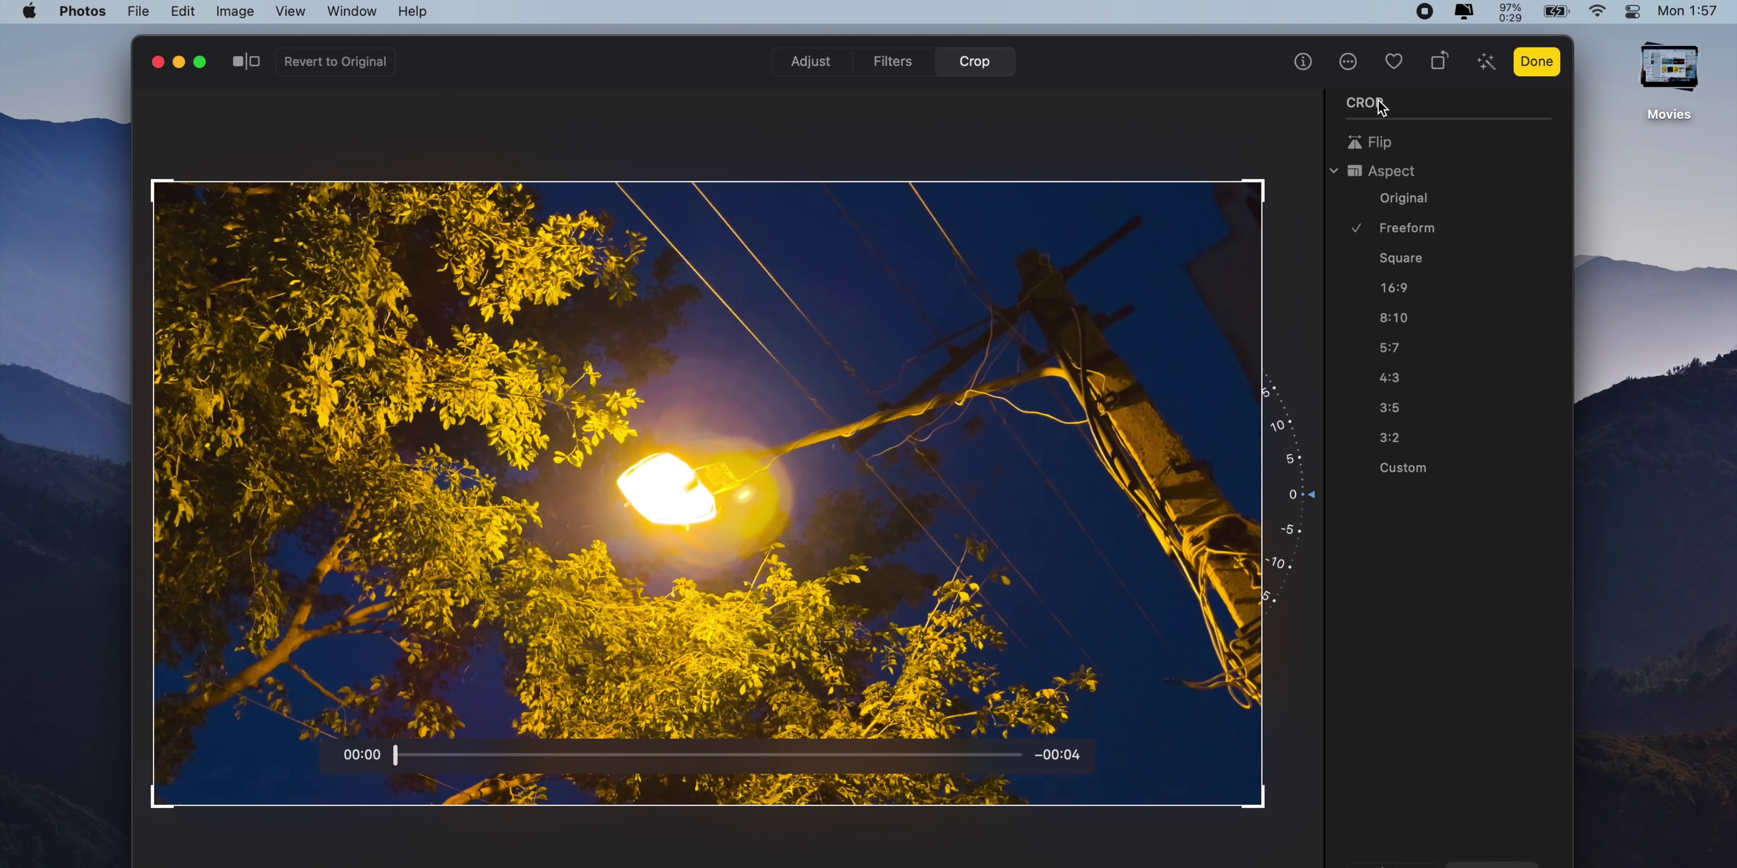
pyautogui.click(1389, 171)
# Switch to the filters for the street lamp video and apply the Vivid filter.
pyautogui.click(892, 60)
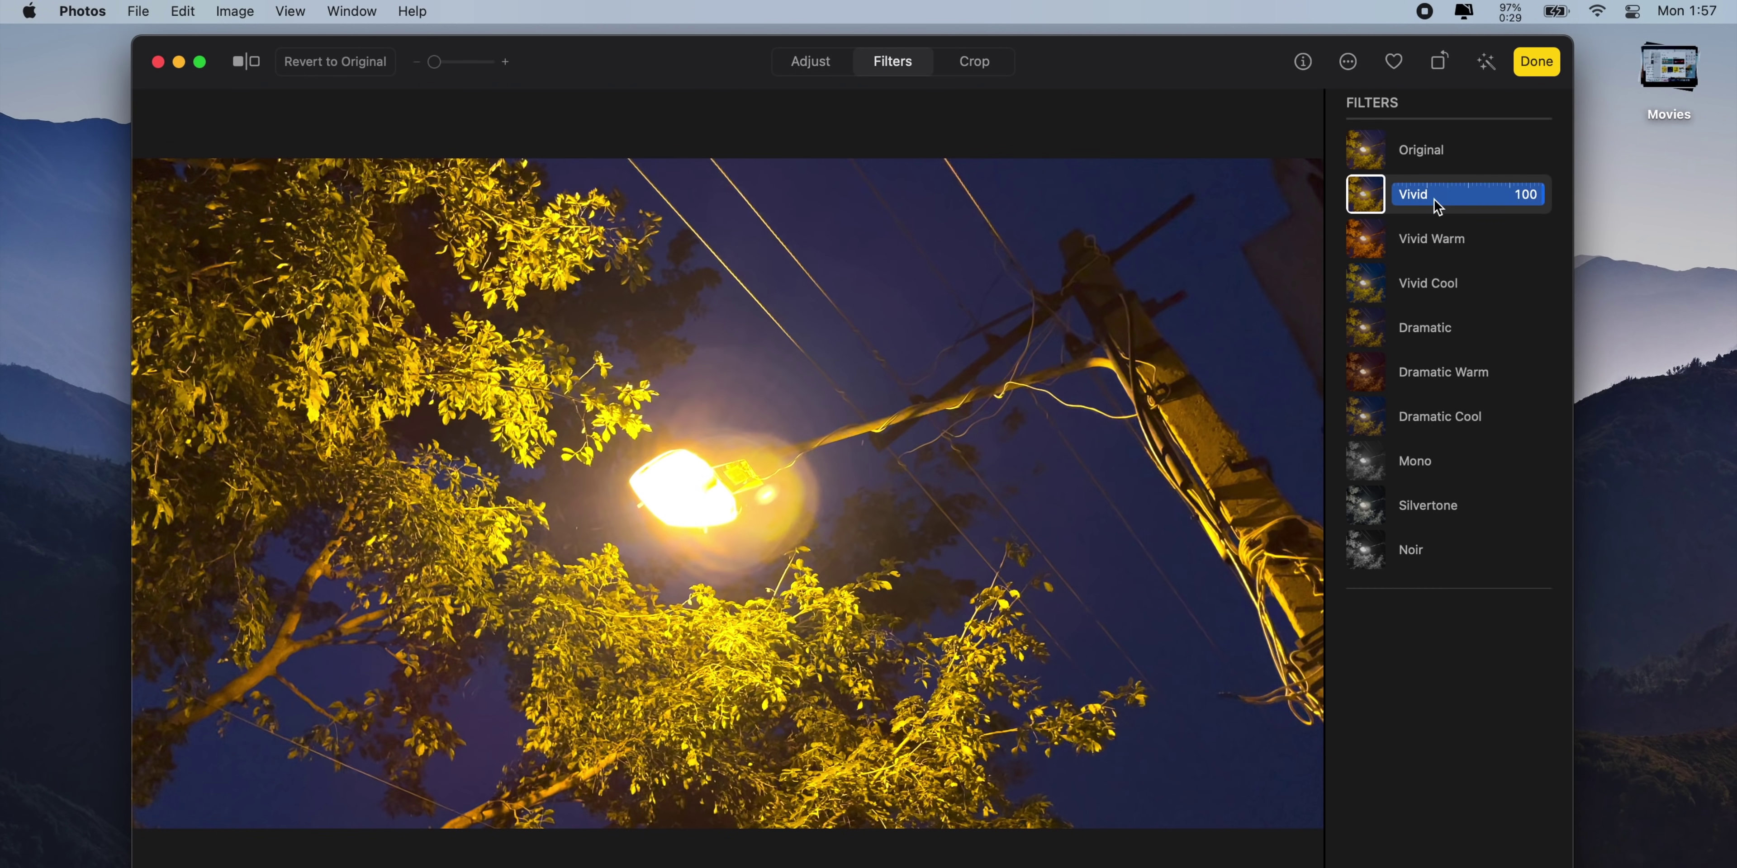
pyautogui.press('a')
pyautogui.click(893, 60)
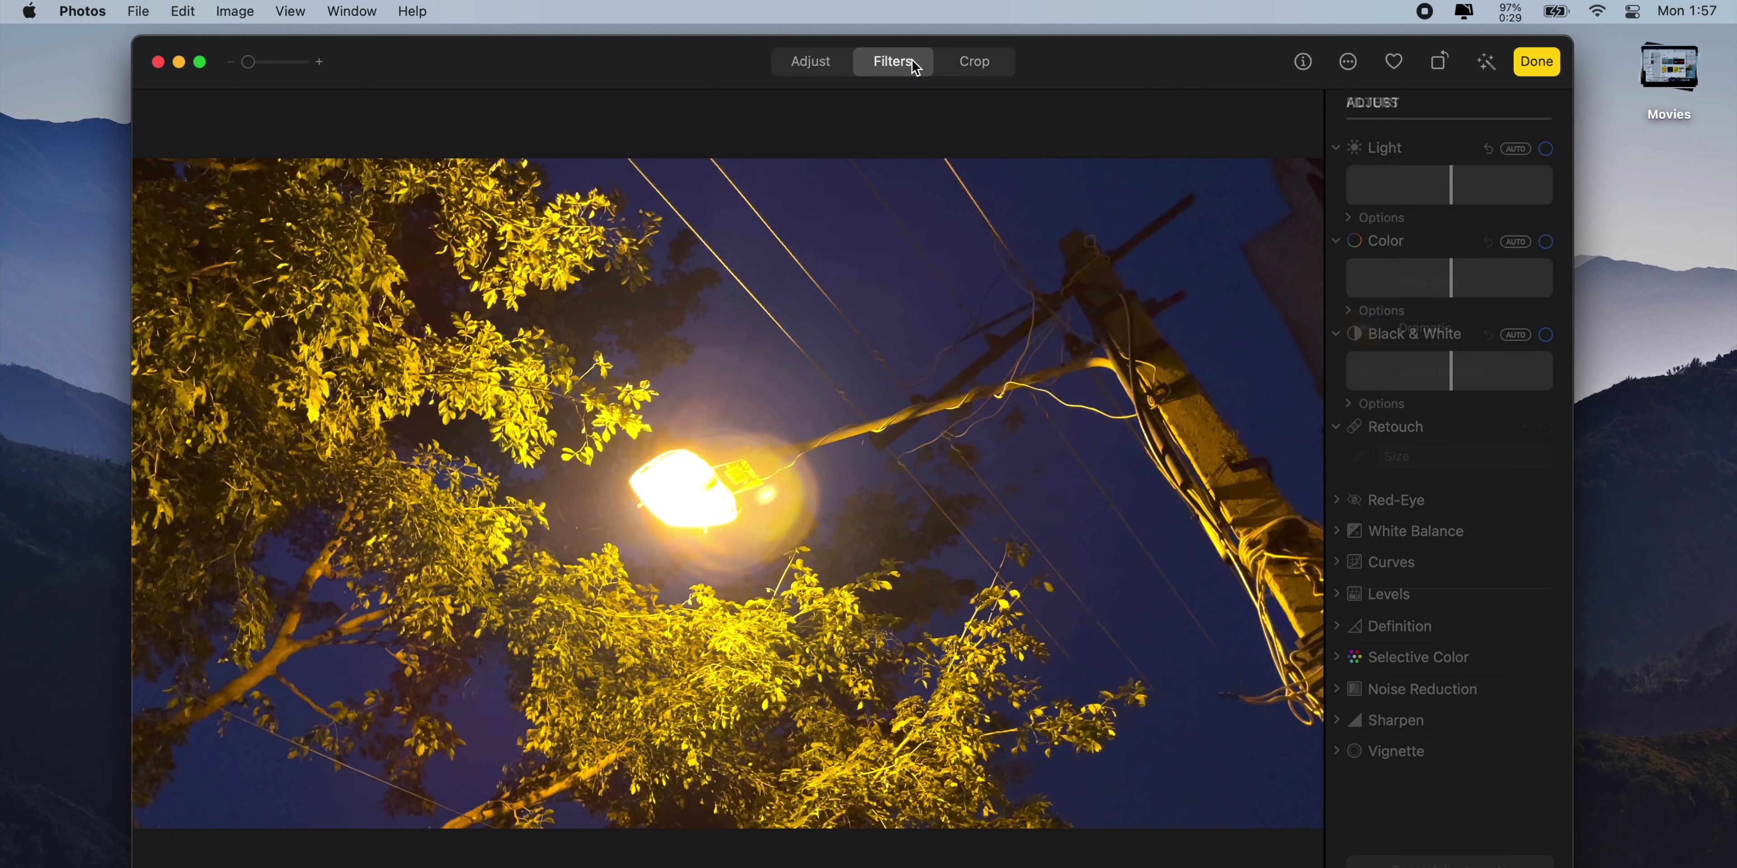
pyautogui.click(1438, 201)
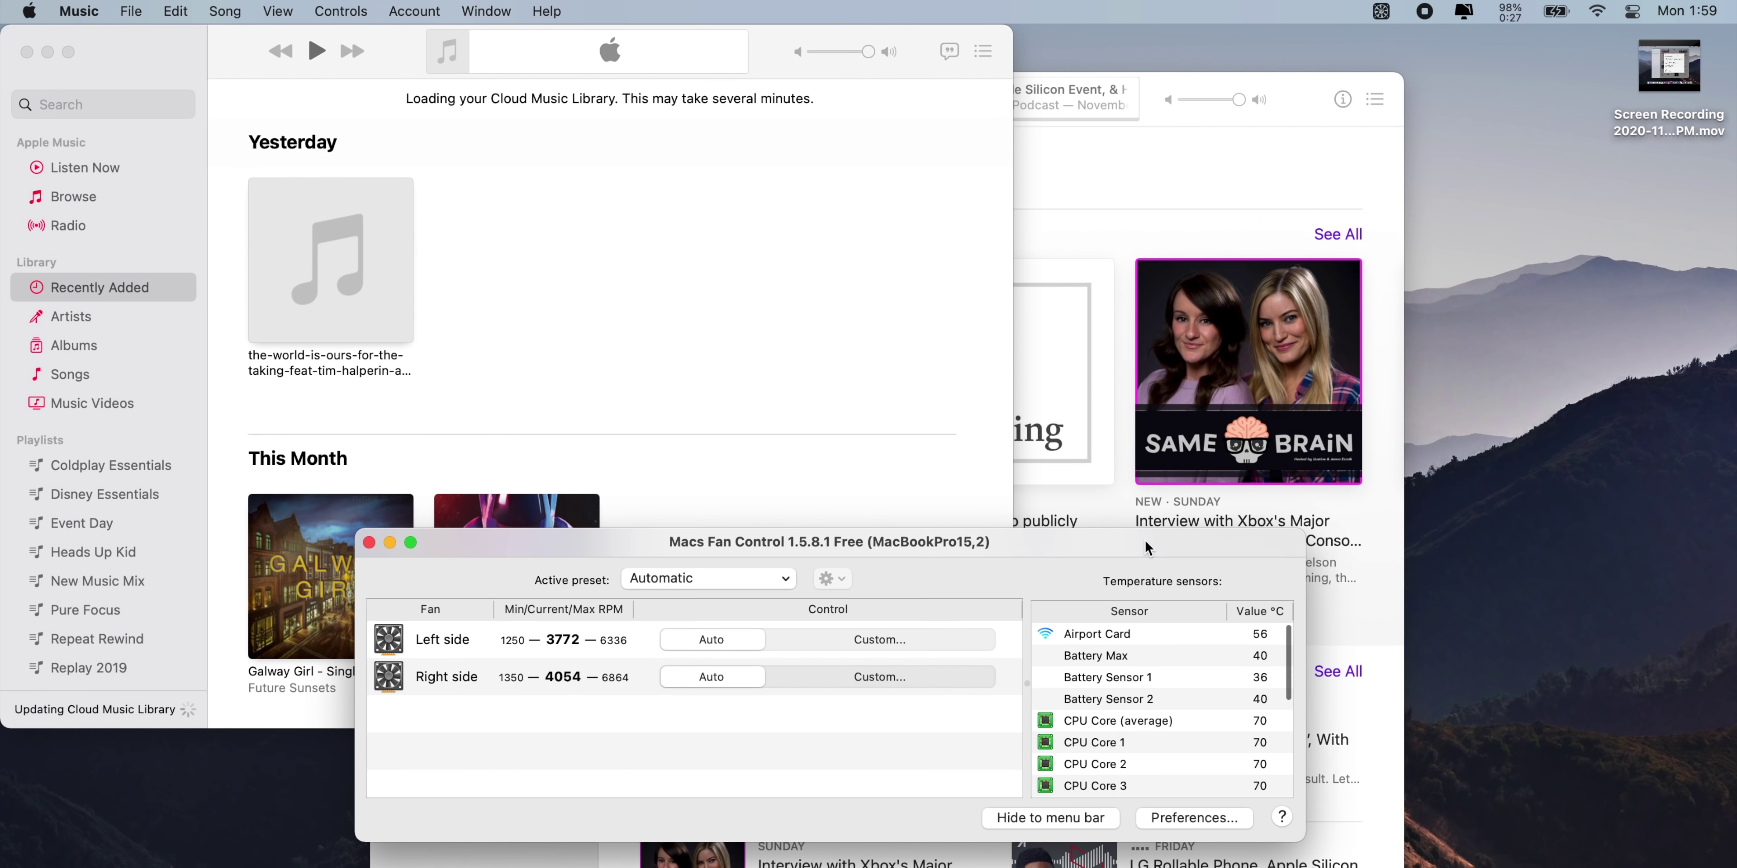
# Open Spotlight and step down through the results for "notion".
pyautogui.press('super+space')
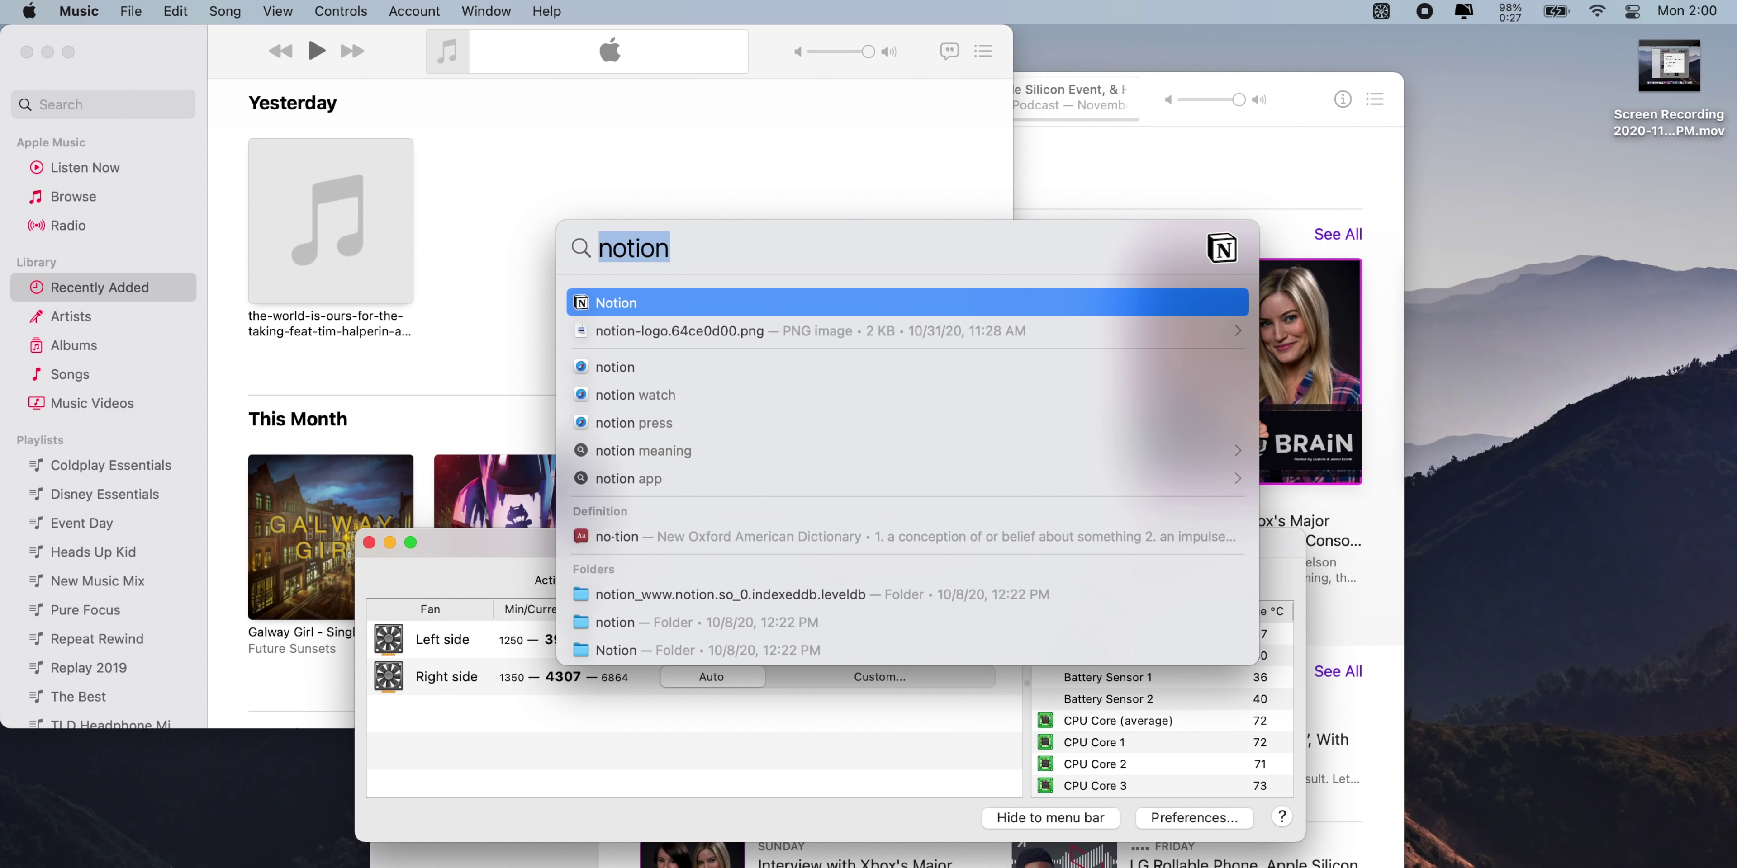
pyautogui.press('Down')
pyautogui.press('Down')
pyautogui.press('Down')
pyautogui.press('Down')
pyautogui.press('Down')
pyautogui.press('Down')
pyautogui.press('Down')
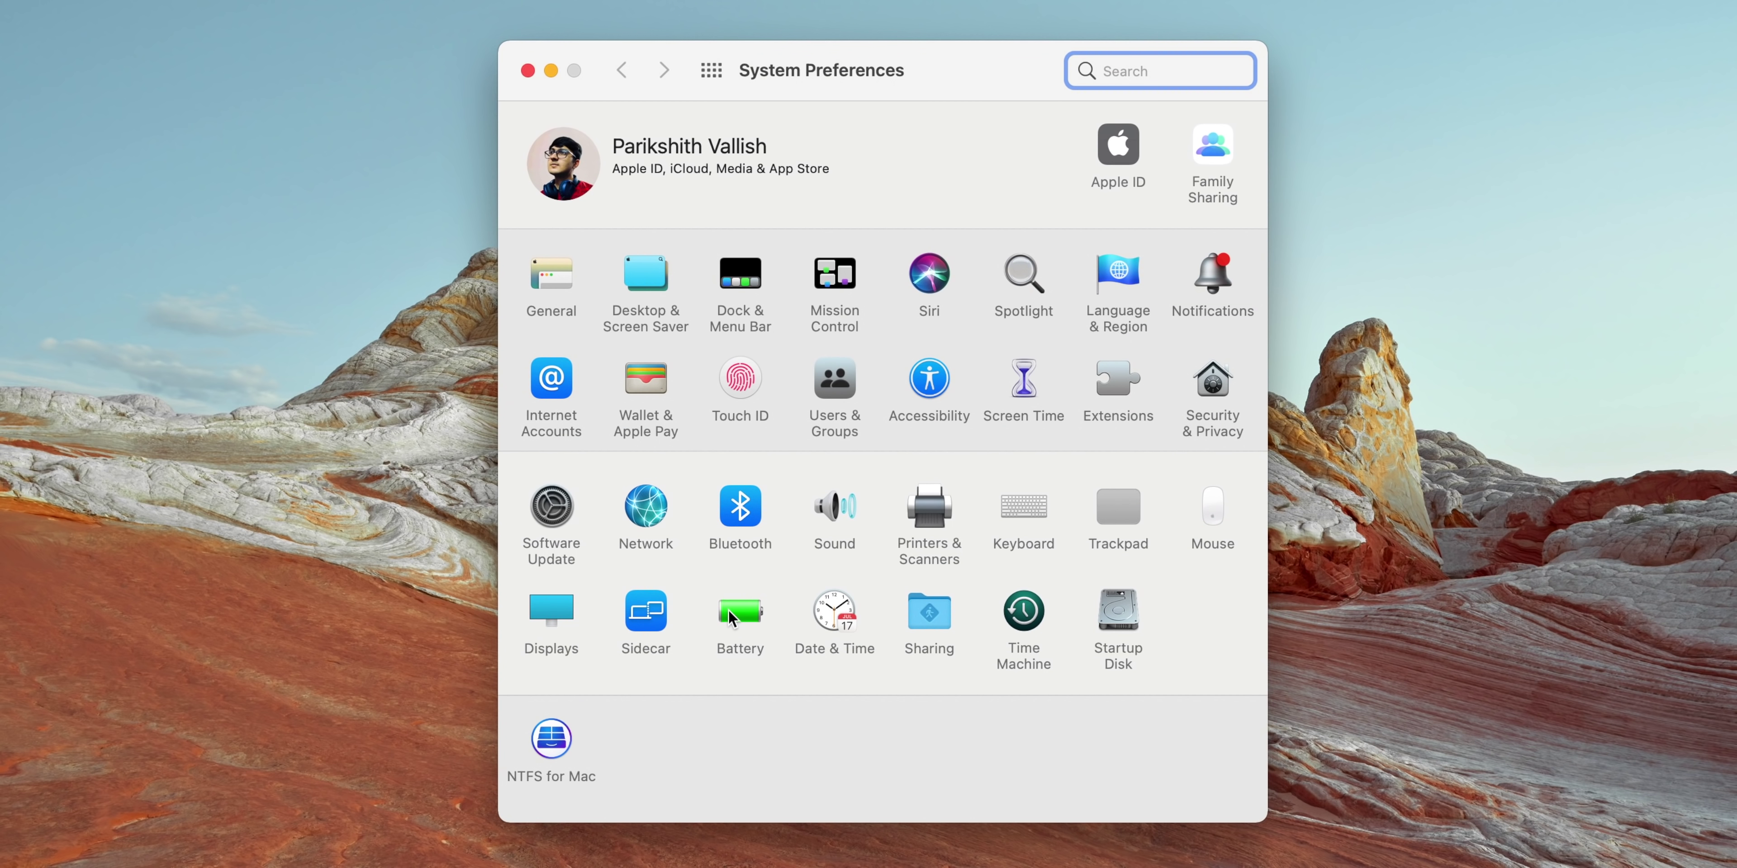
# Open the Battery preferences and review the Battery, Power Adapter, Schedule and Usage History sections.
pyautogui.click(731, 615)
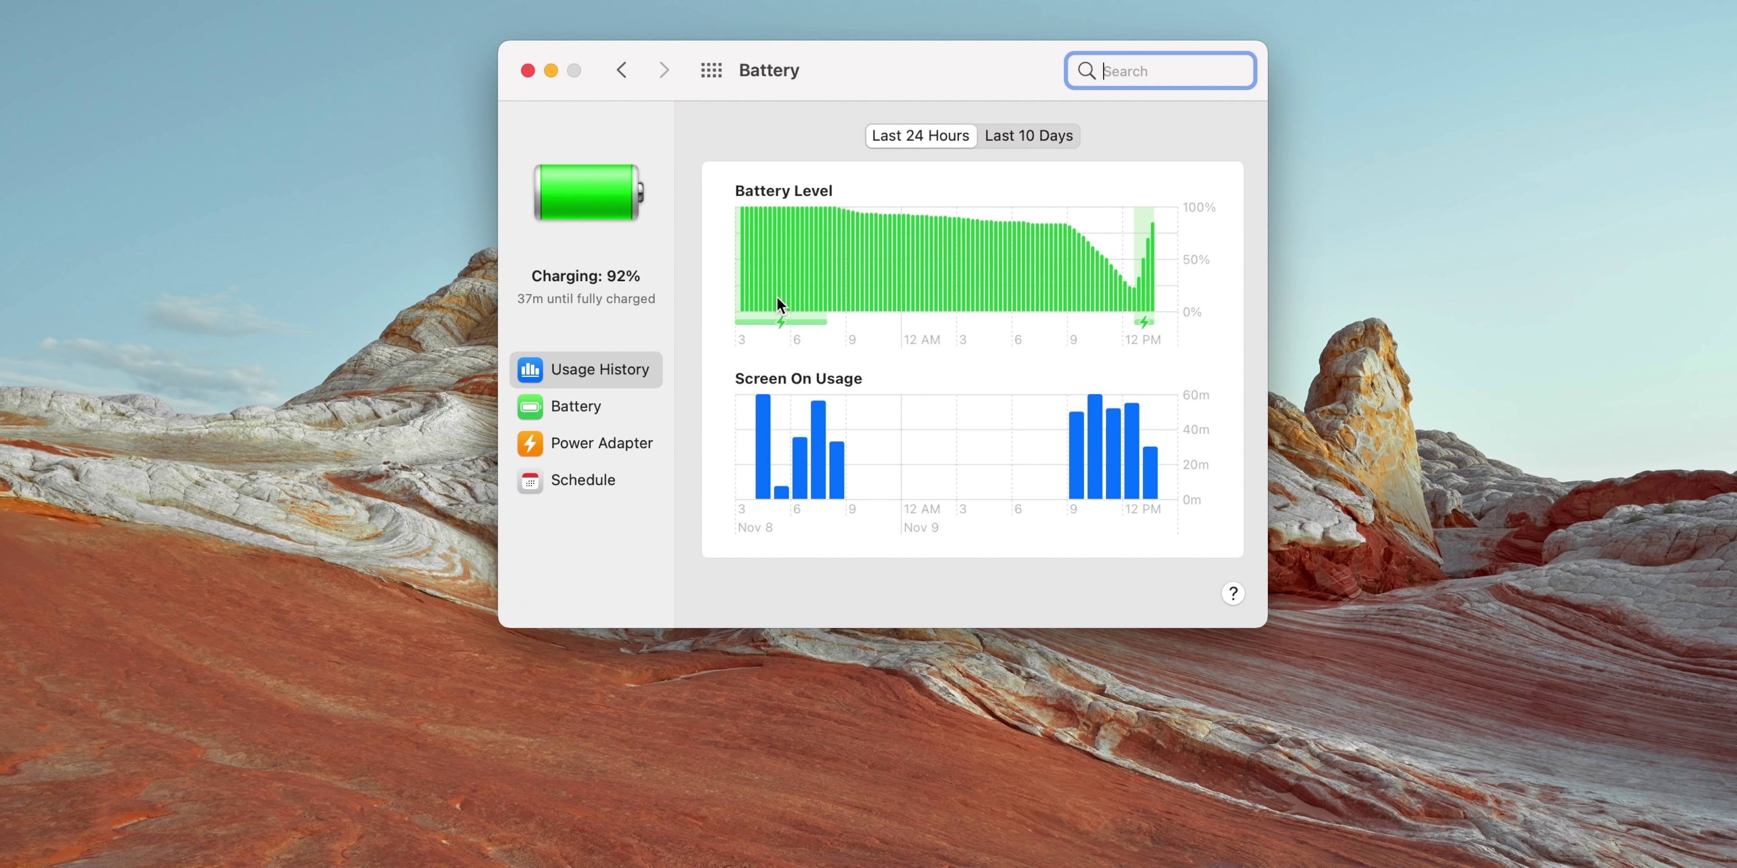
pyautogui.click(586, 408)
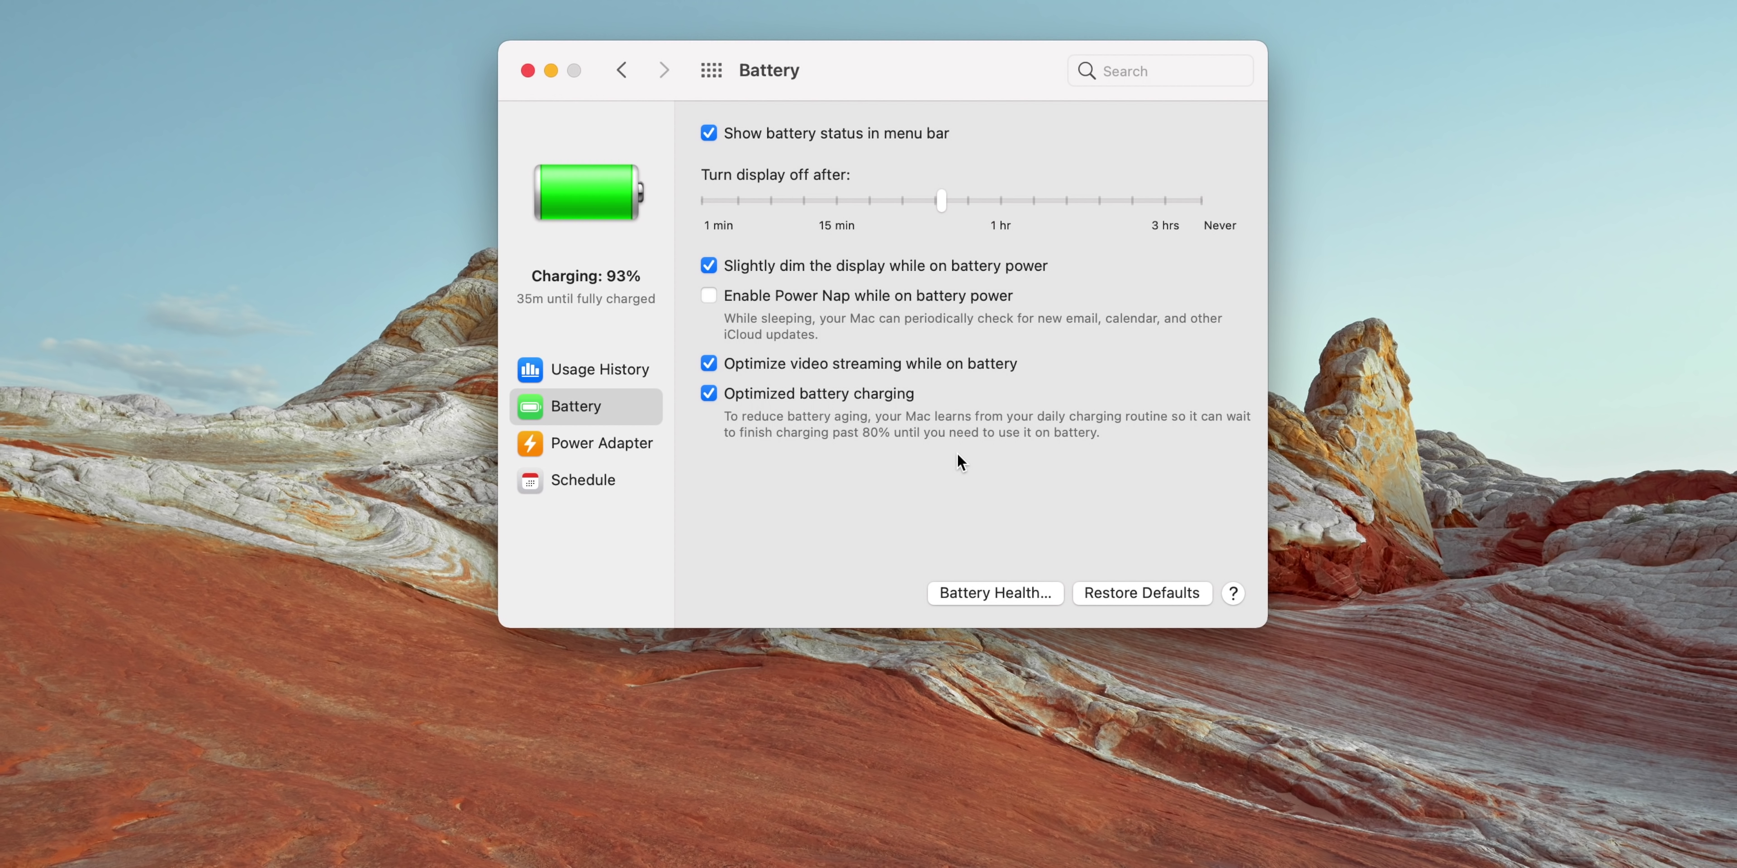
pyautogui.click(642, 446)
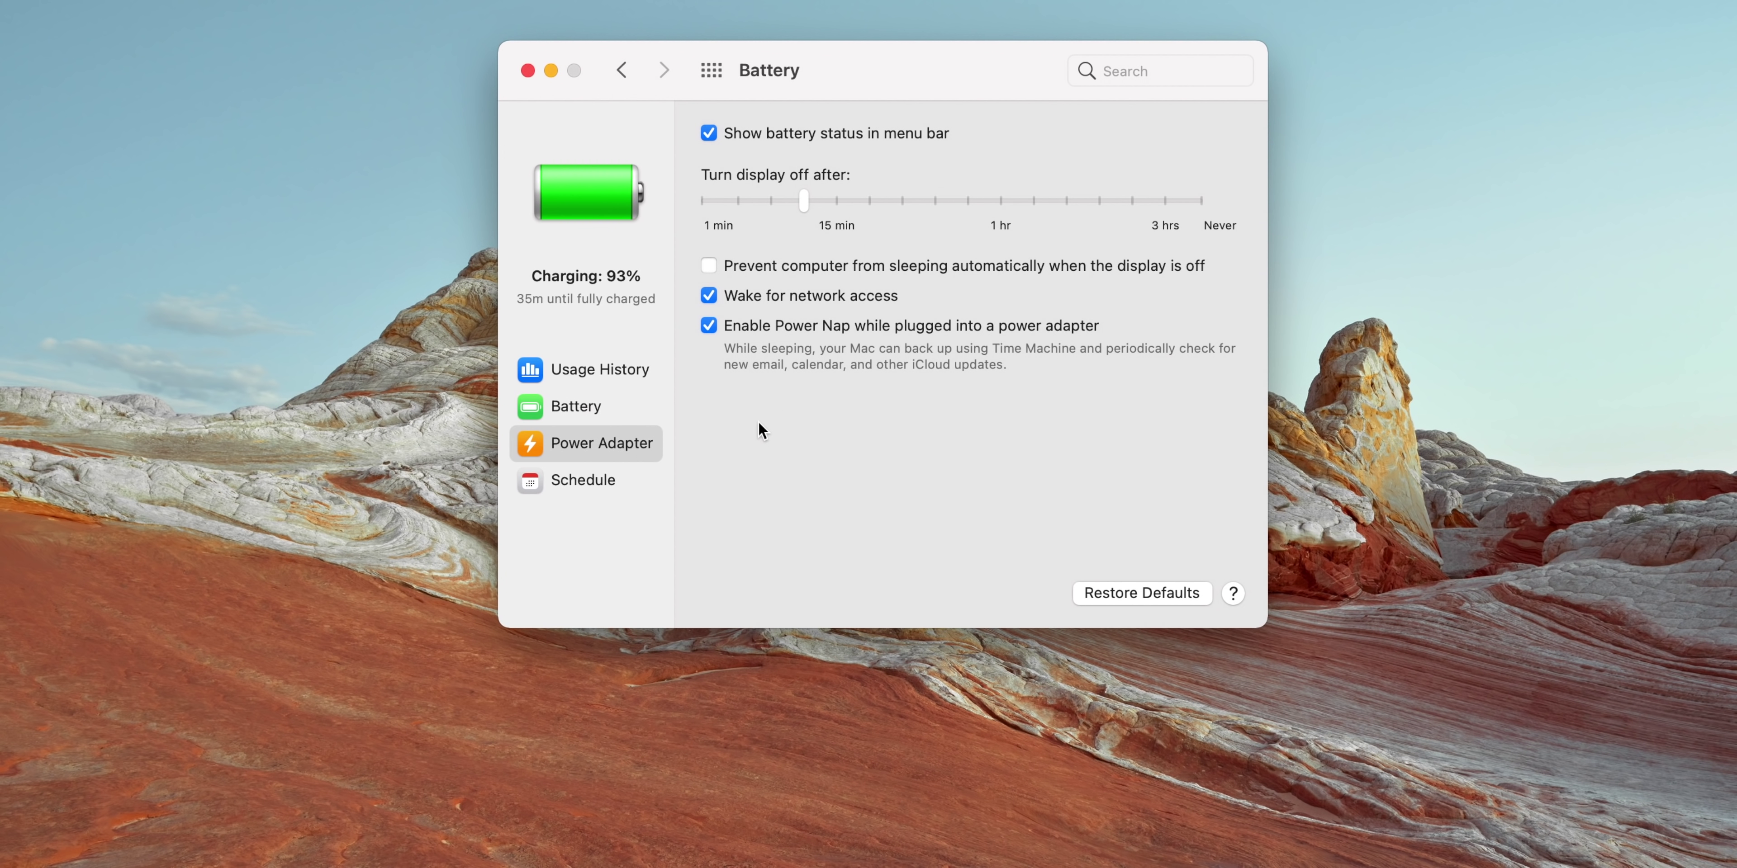
pyautogui.click(600, 482)
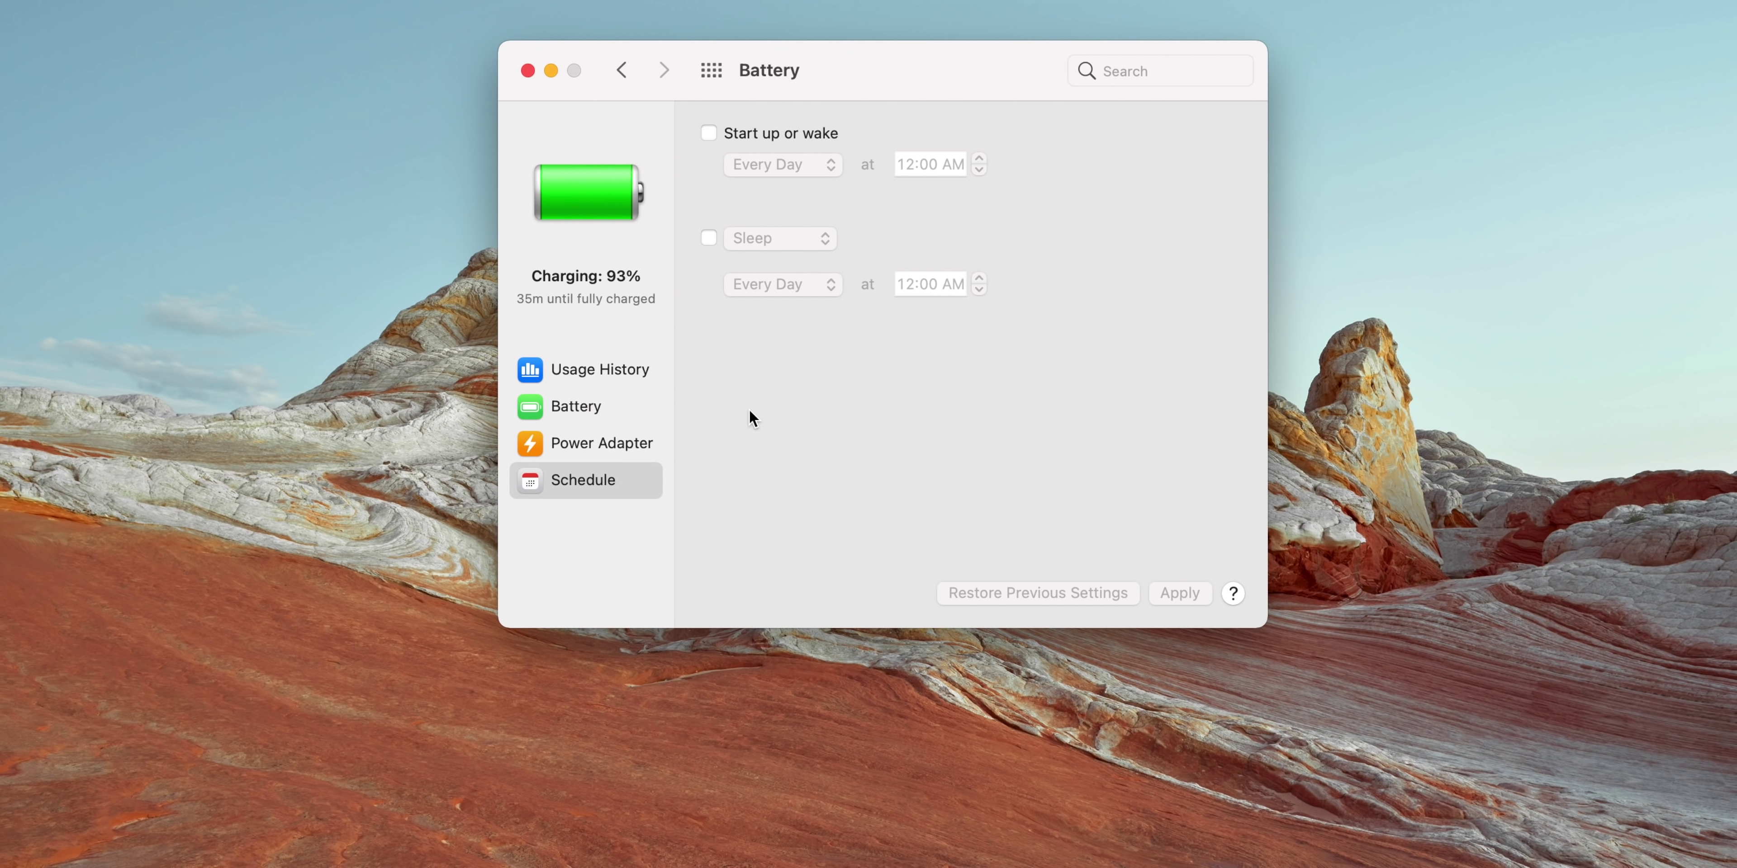
pyautogui.click(607, 364)
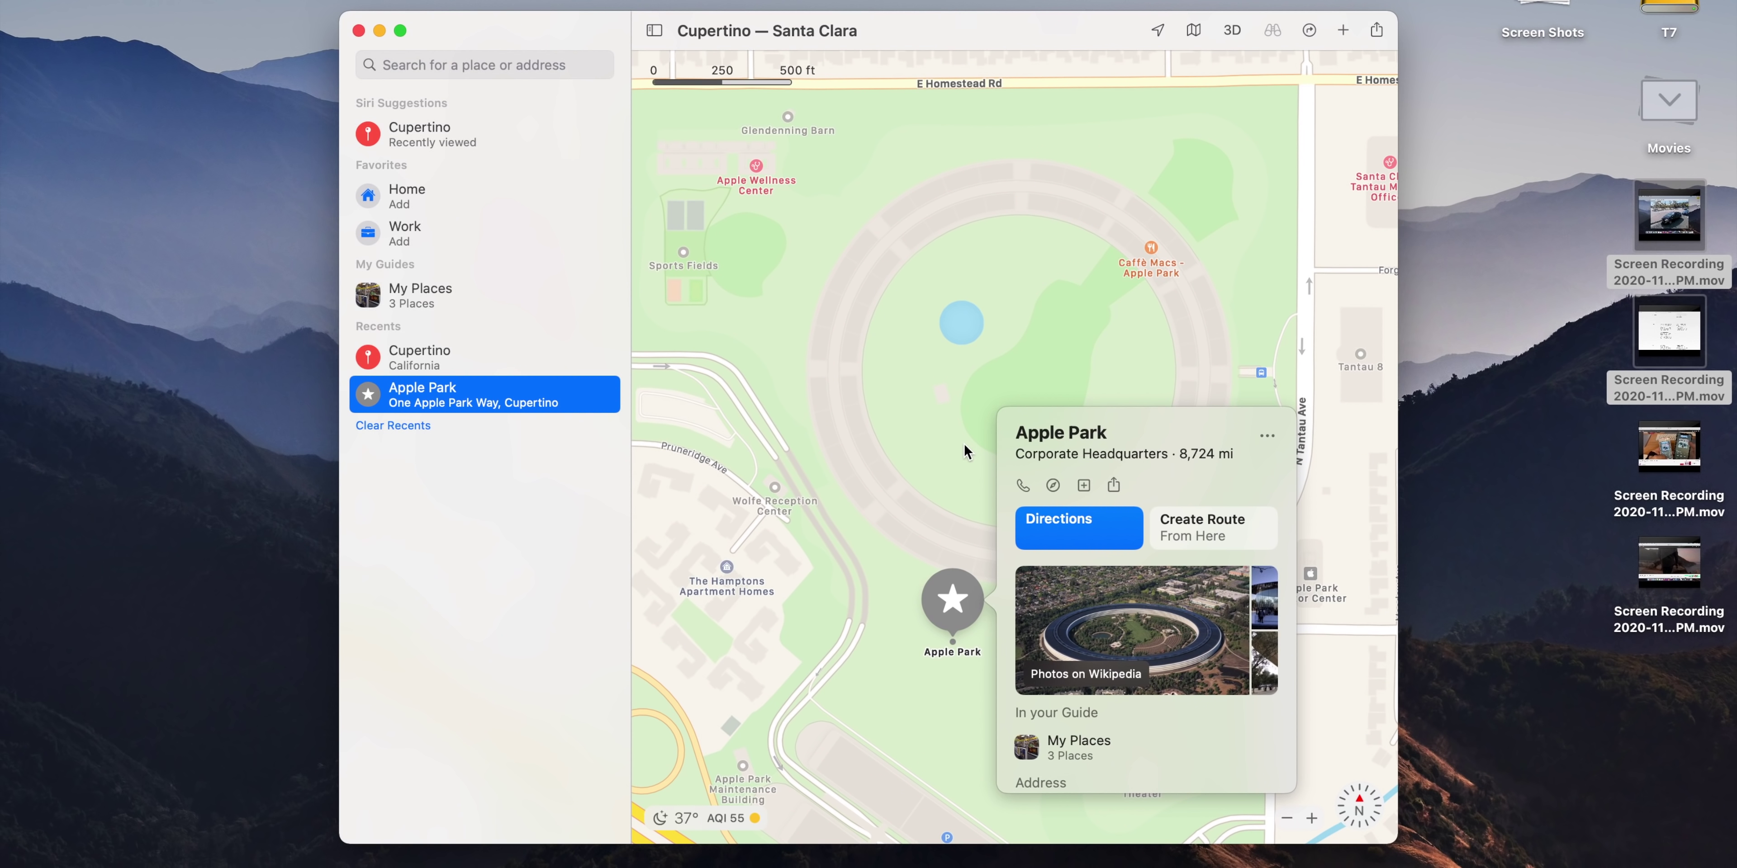
# Close the Apple Park place card in Maps and view the surrounding area of Cupertino.
pyautogui.click(1089, 329)
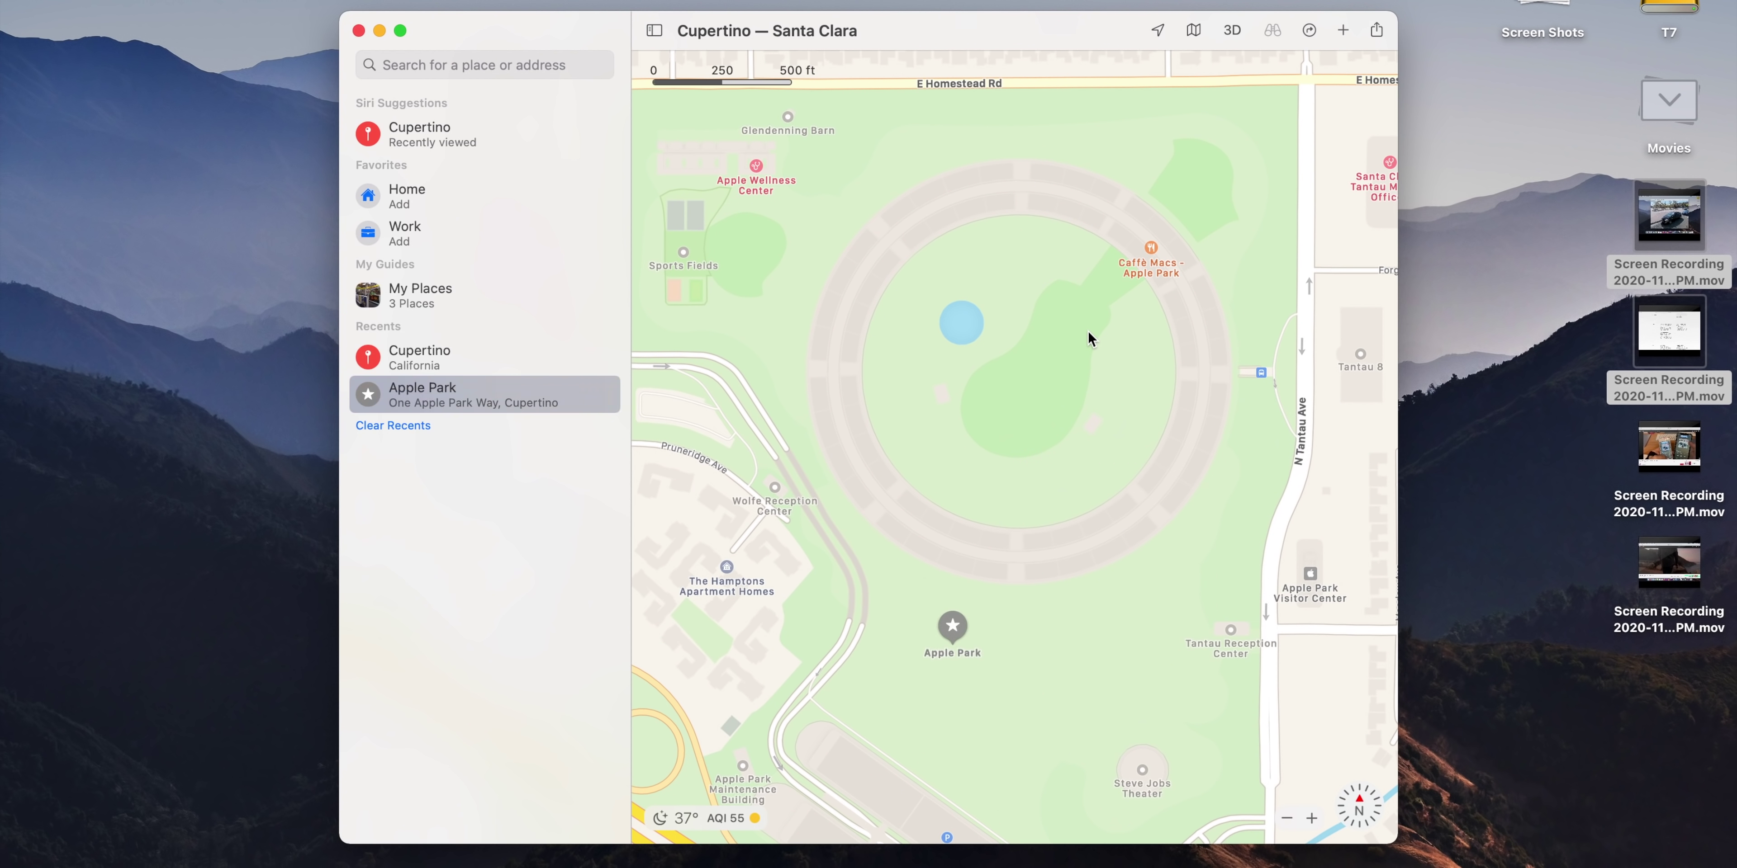
pyautogui.press('cmd+minus')
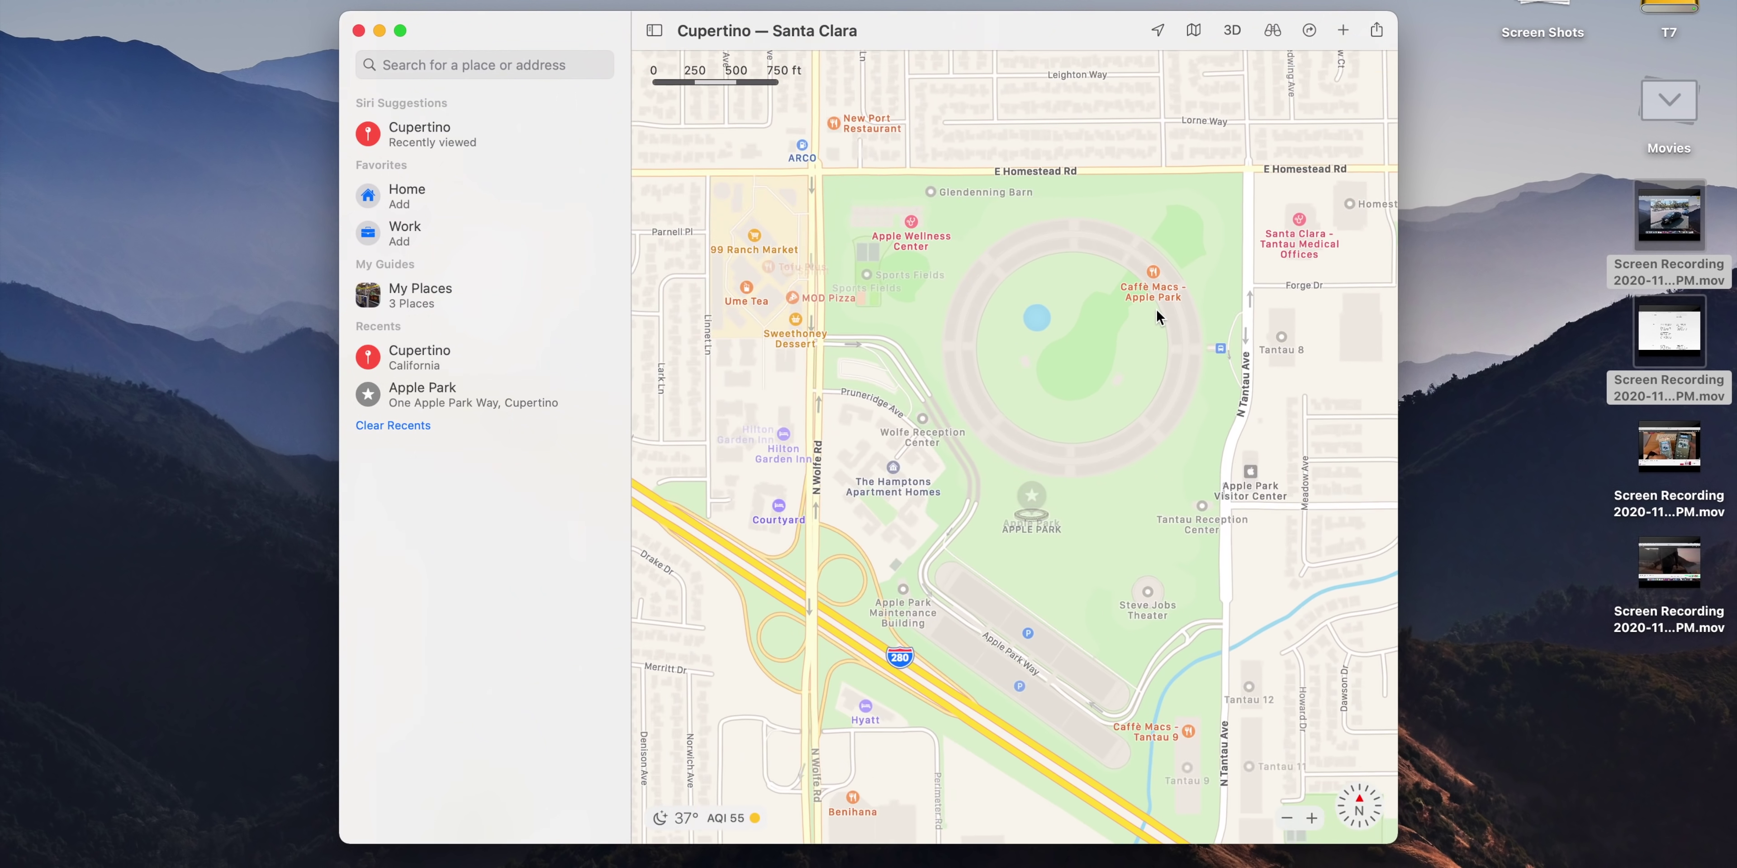
pyautogui.scroll(5, 1155, 306)
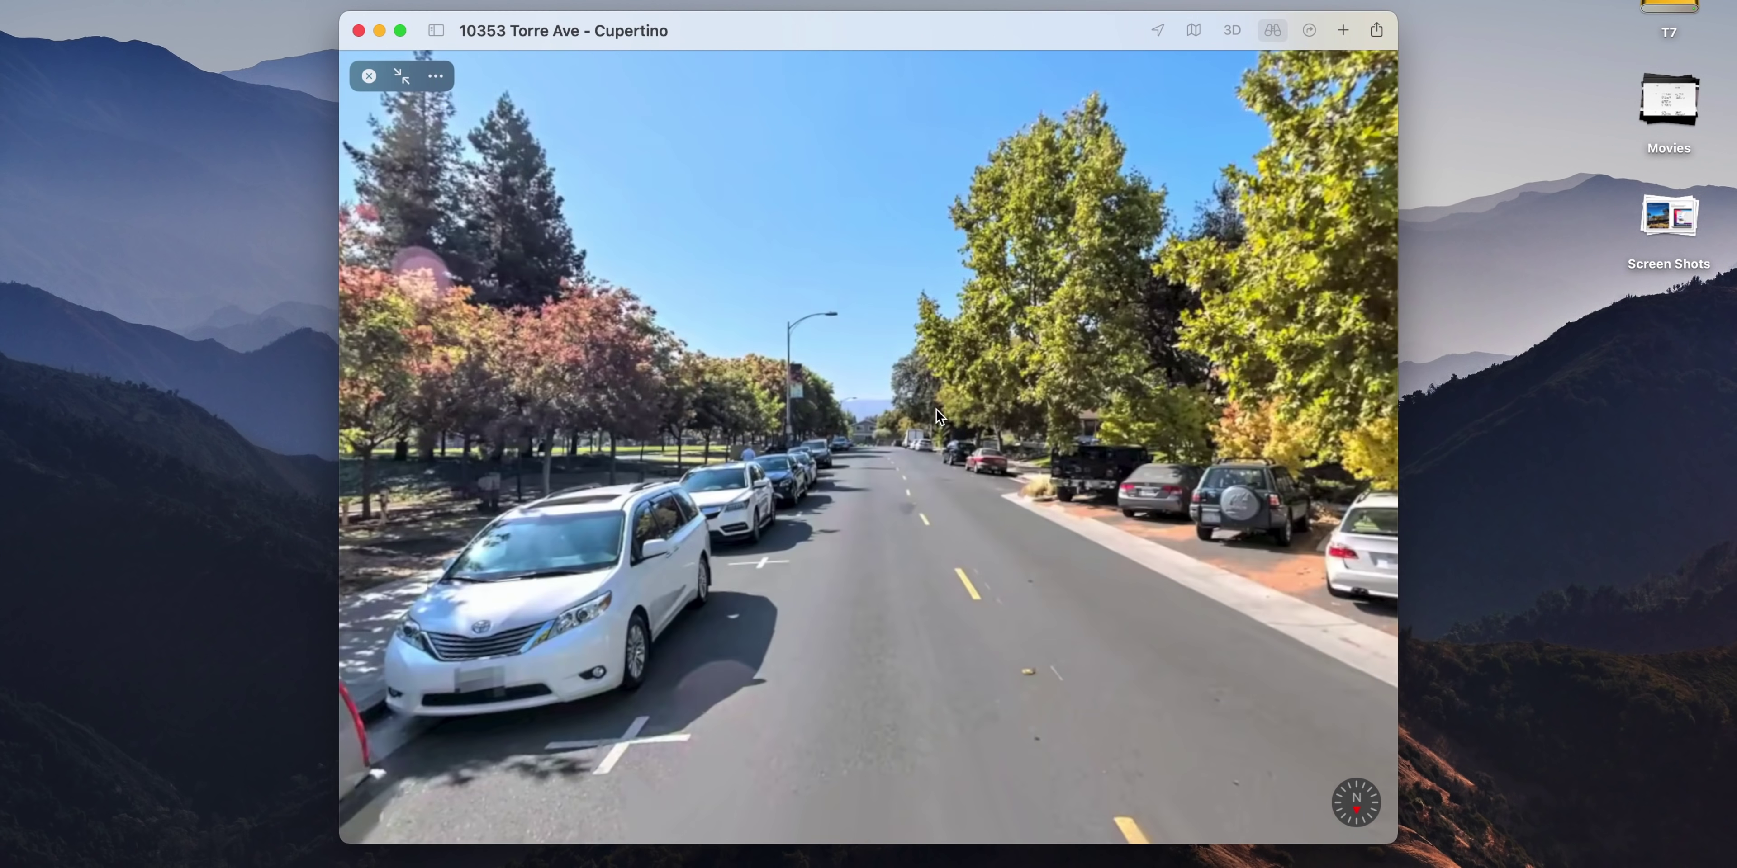
# Advance along Torre Ave in the Look Around street view and examine the surroundings on both sides.
pyautogui.click(937, 410)
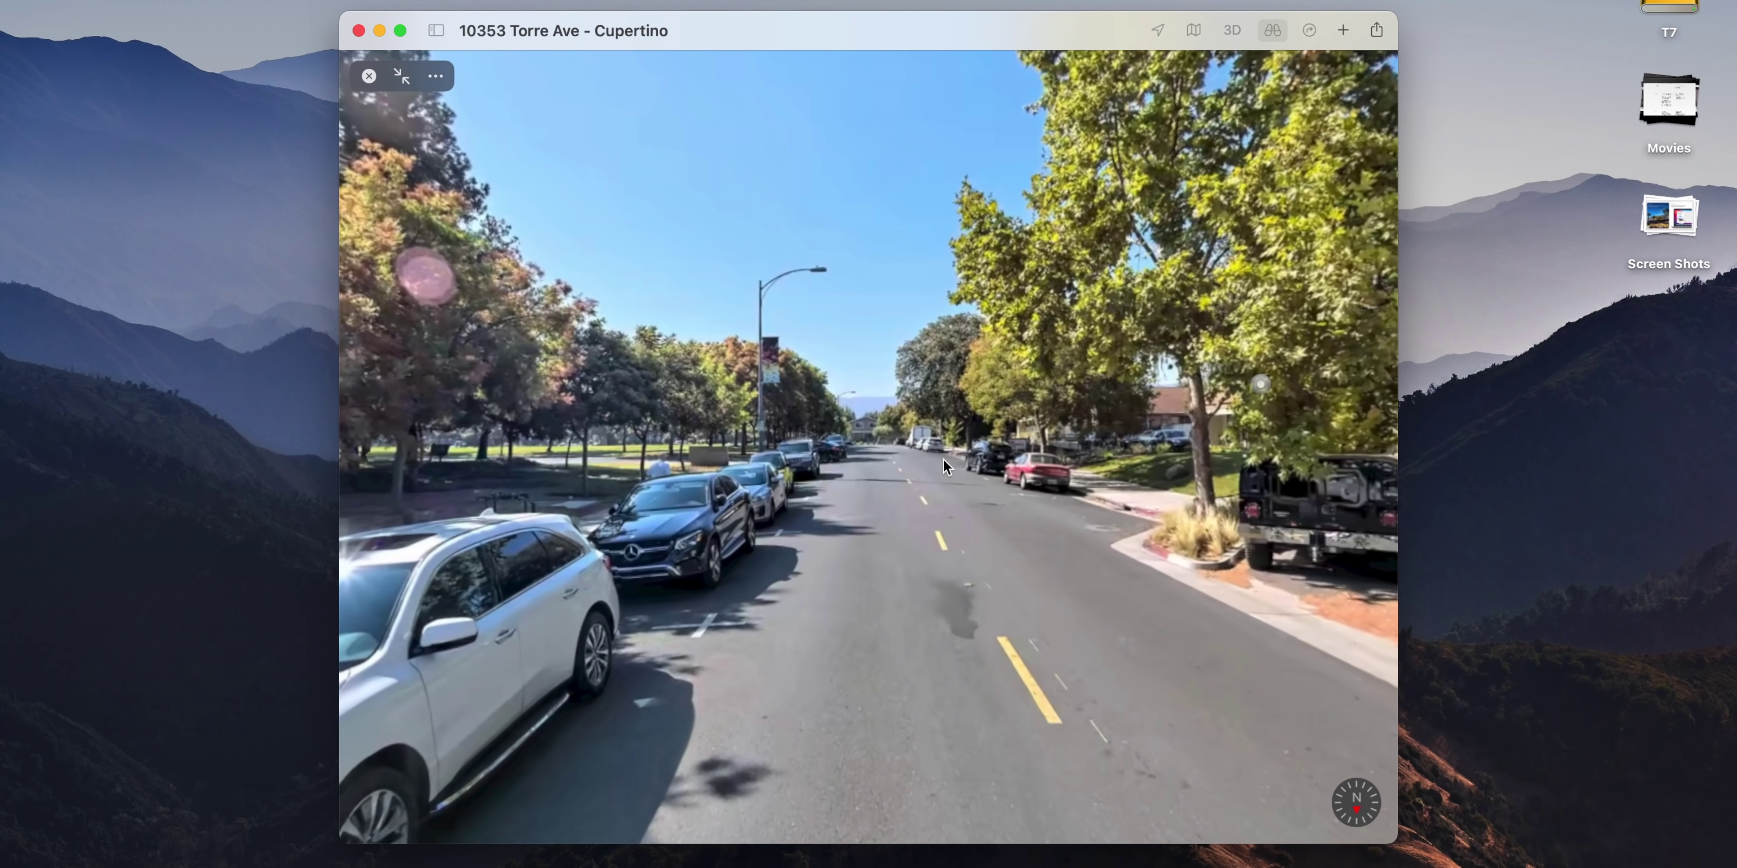
pyautogui.hscroll(-10, 943, 458)
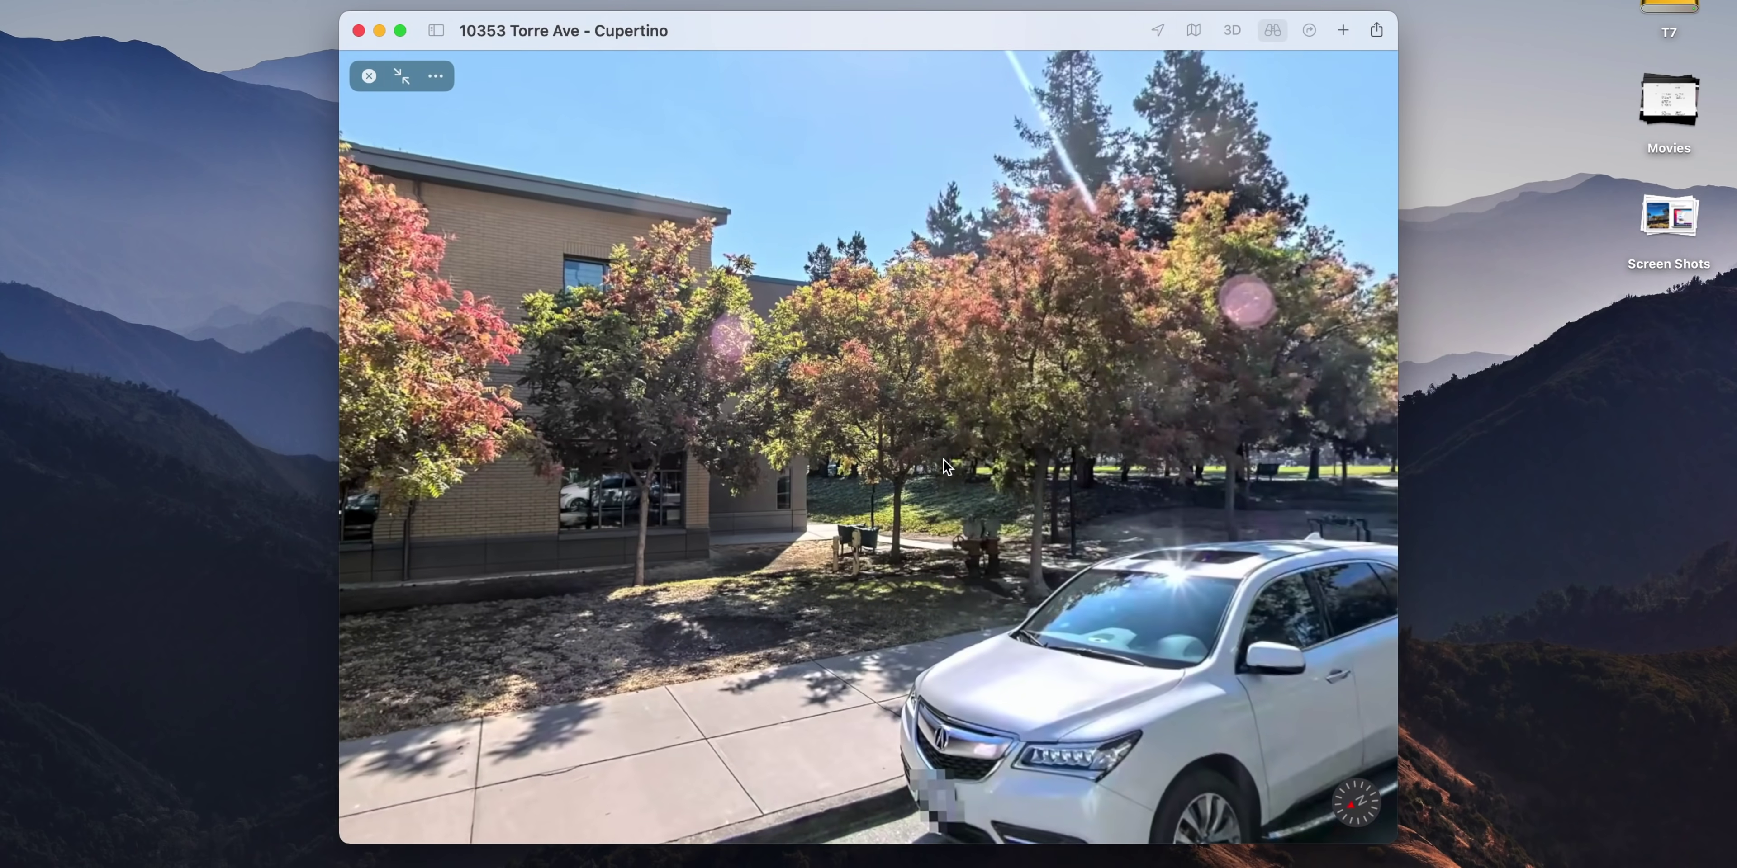
pyautogui.hscroll(8, 947, 466)
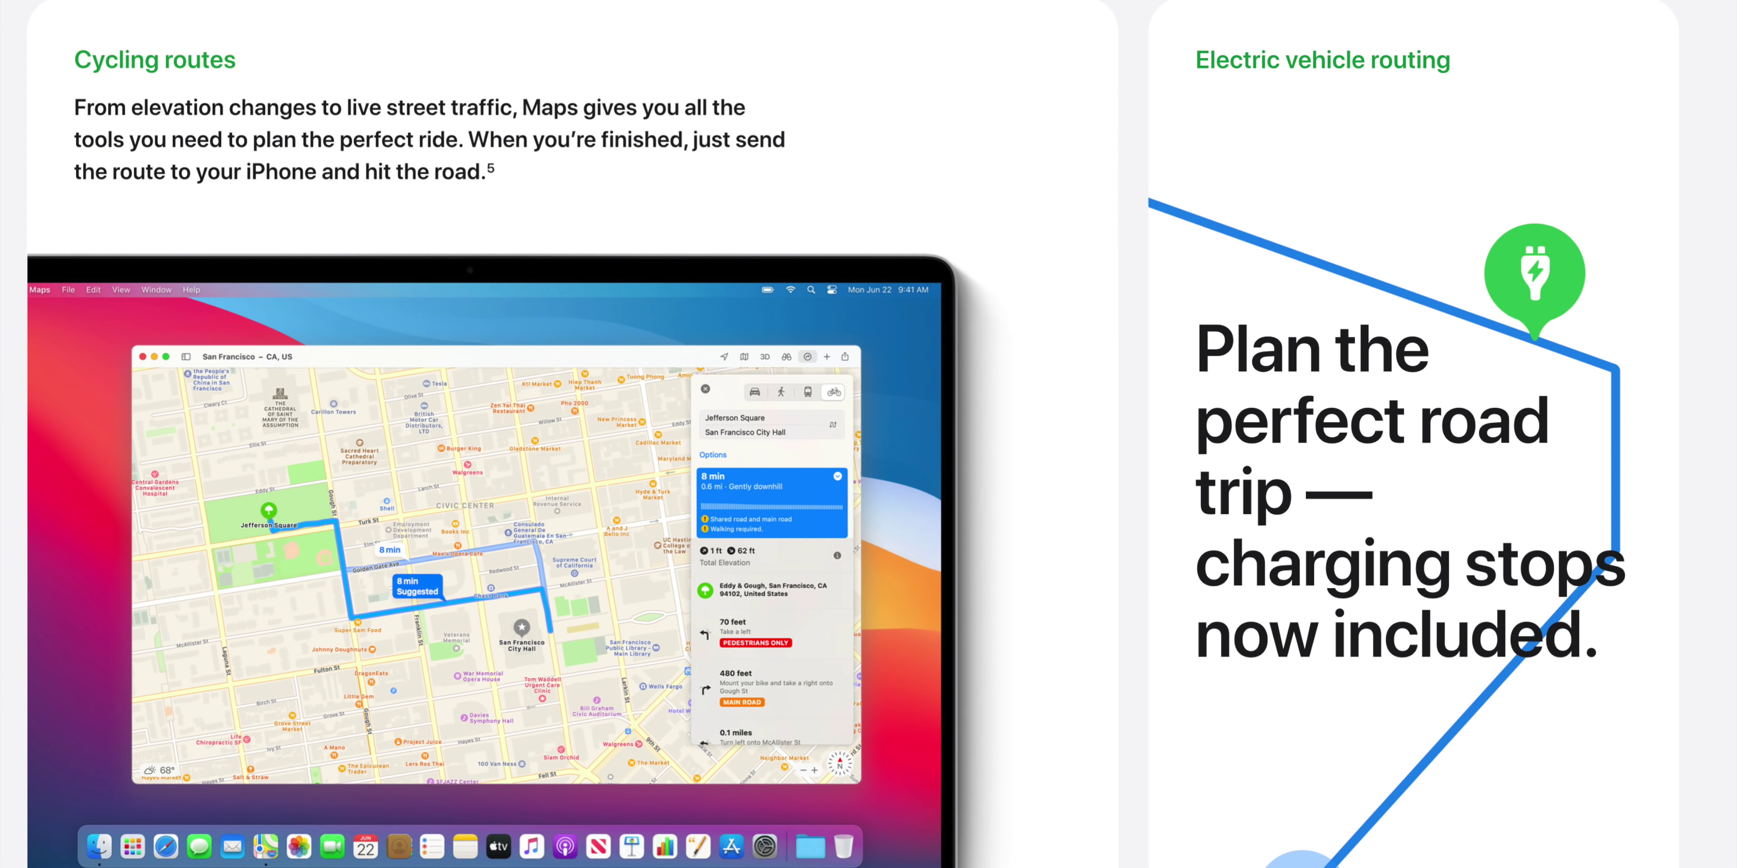
# Read through Apple's macOS Big Sur web pages, from the Maps features through the full list of new features to its footnotes.
pyautogui.scroll(-10, 869, 434)
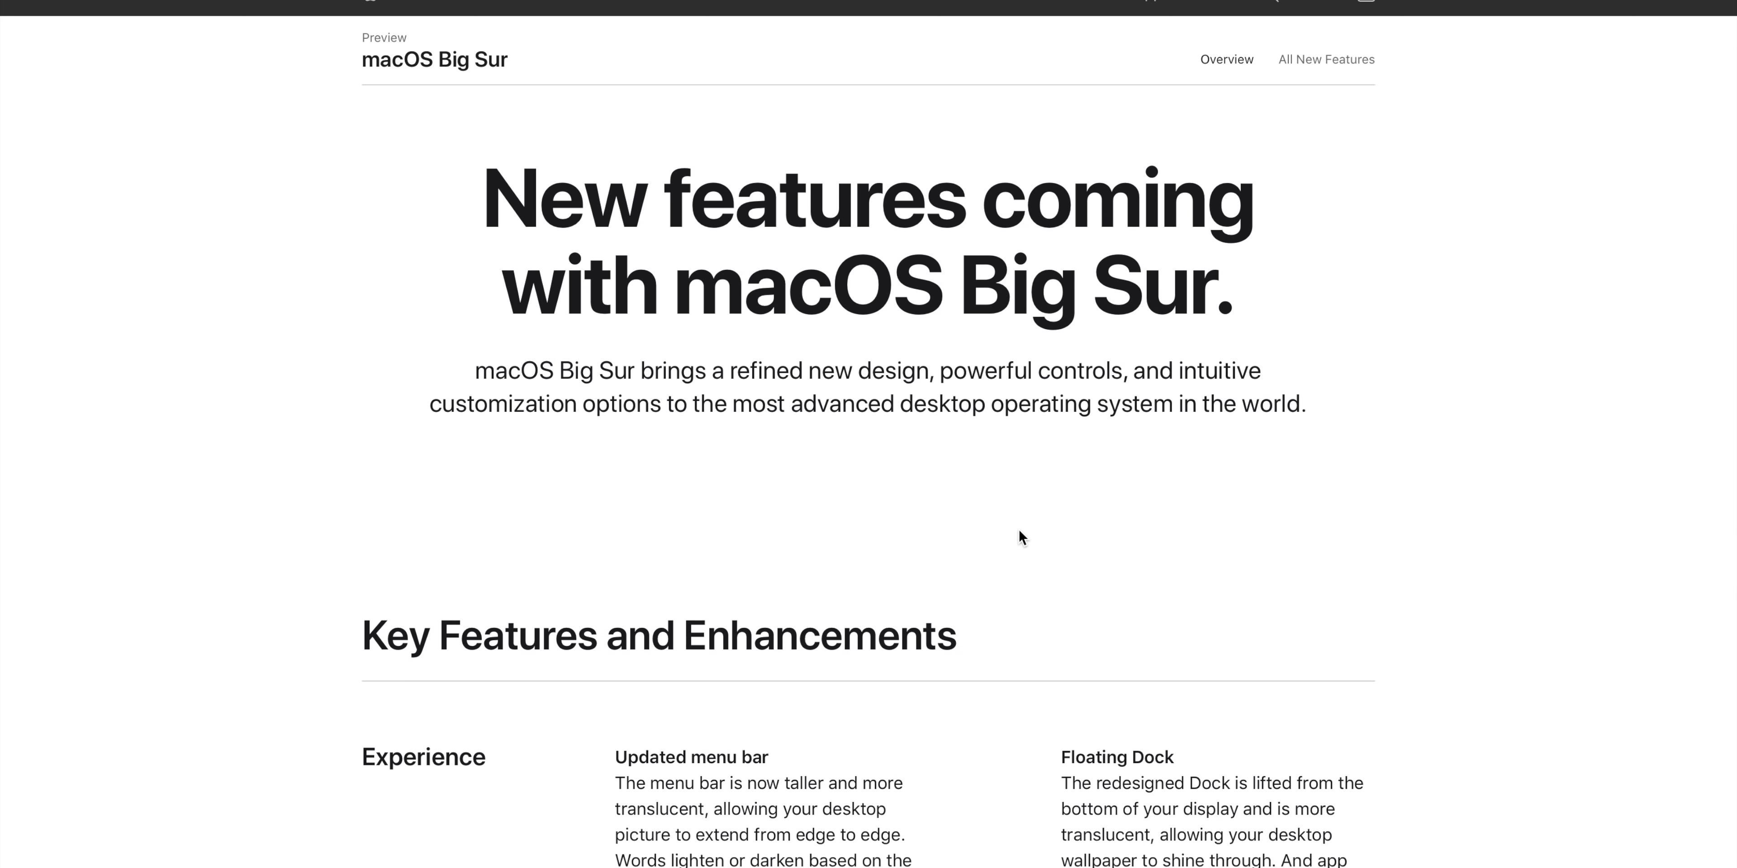
pyautogui.scroll(-20, 1020, 537)
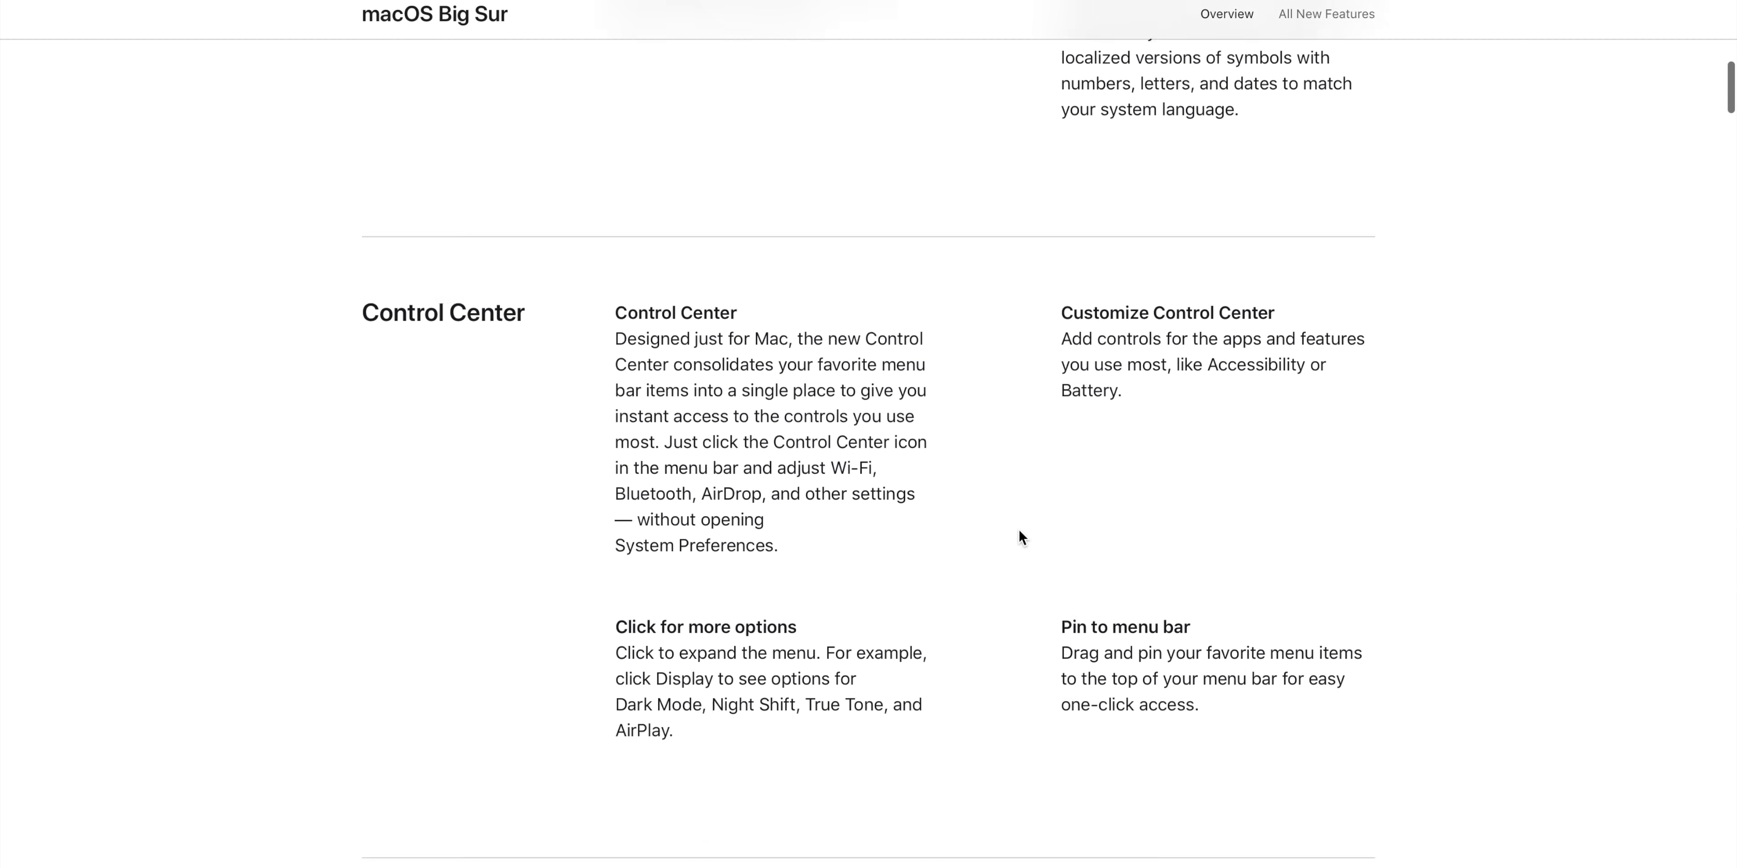
pyautogui.scroll(-20, 1020, 537)
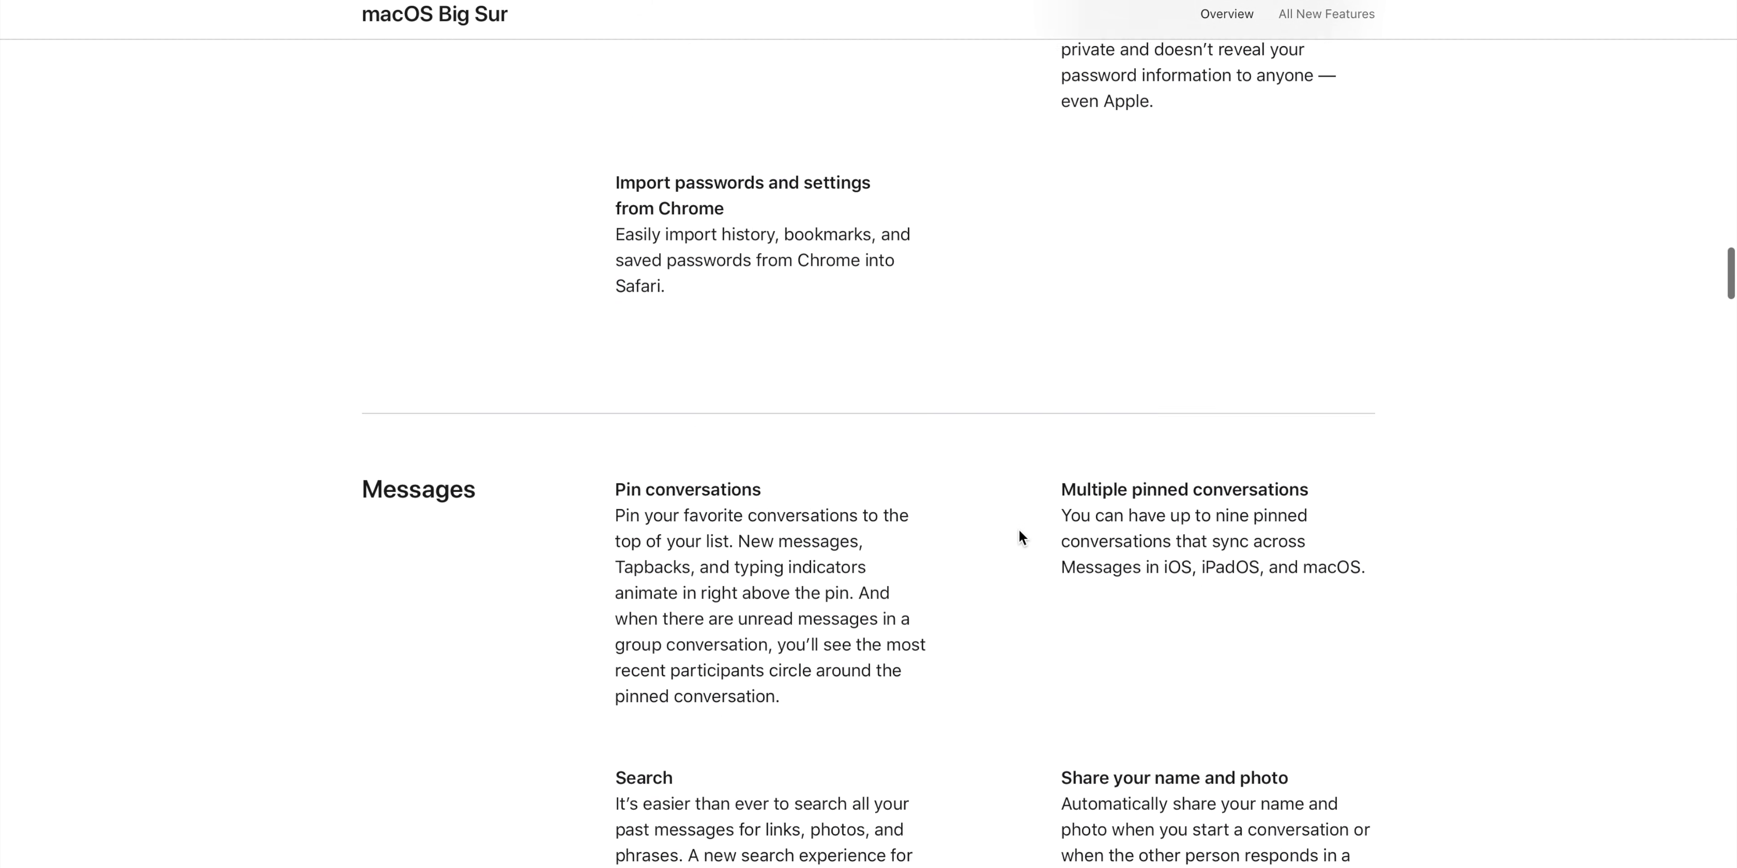
pyautogui.scroll(-8, 1020, 538)
pyautogui.scroll(-20, 1020, 538)
pyautogui.scroll(-20, 1020, 537)
pyautogui.scroll(-20, 1020, 538)
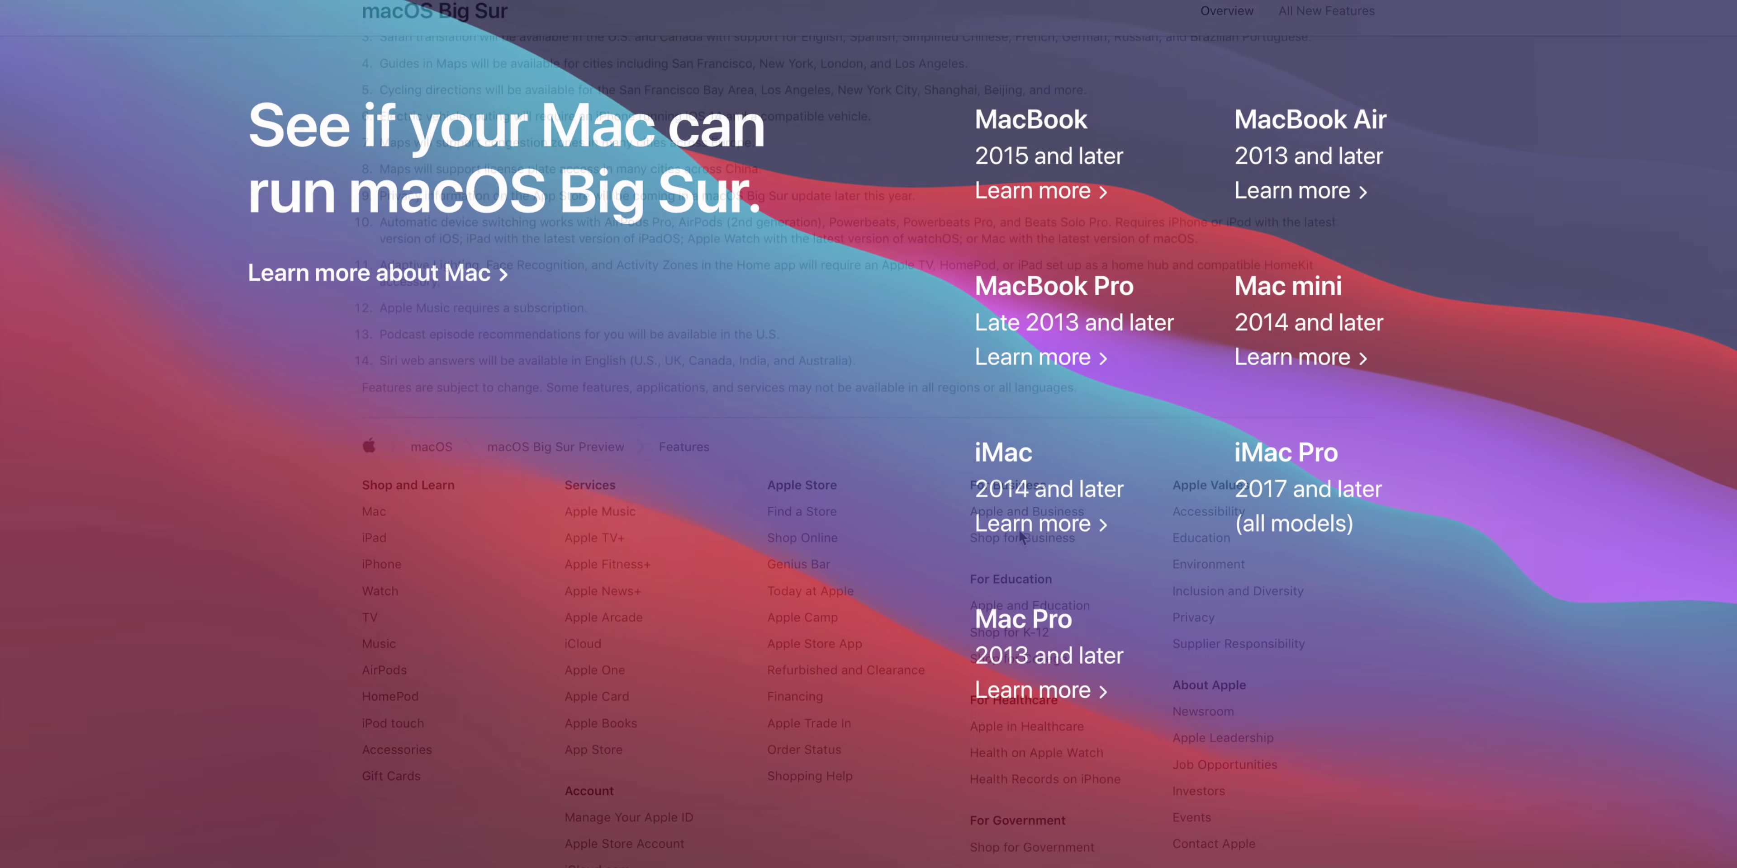